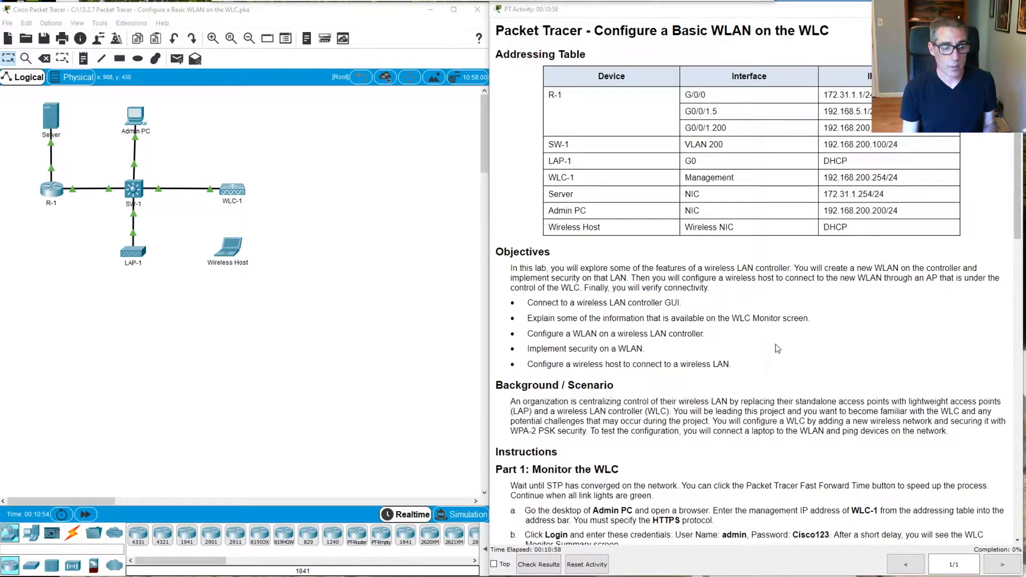
# Open the Admin PC window, reposition and widen it, and launch its Desktop Web Browser
pyautogui.scroll(-1, 776, 345)
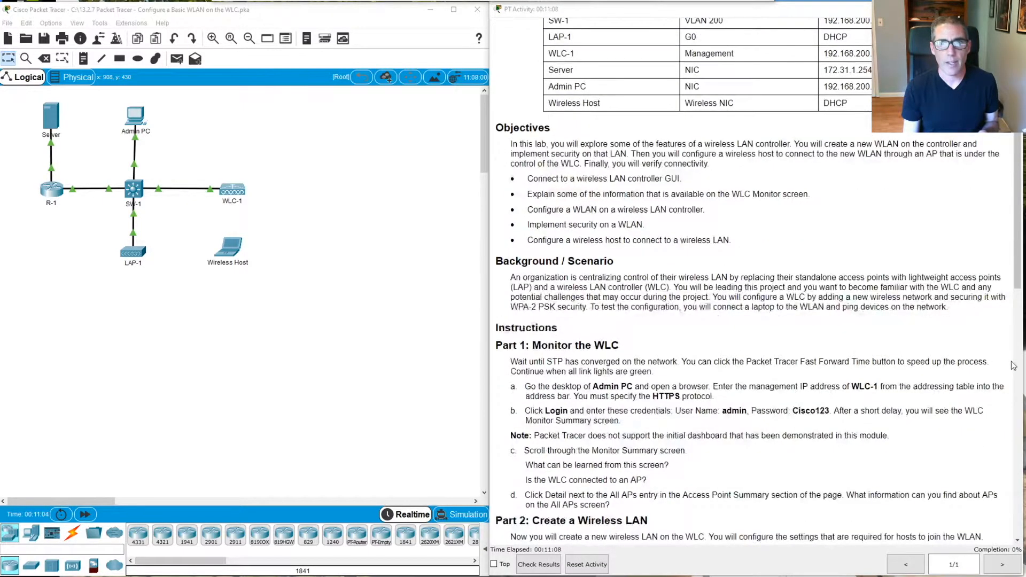
pyautogui.scroll(1, 981, 340)
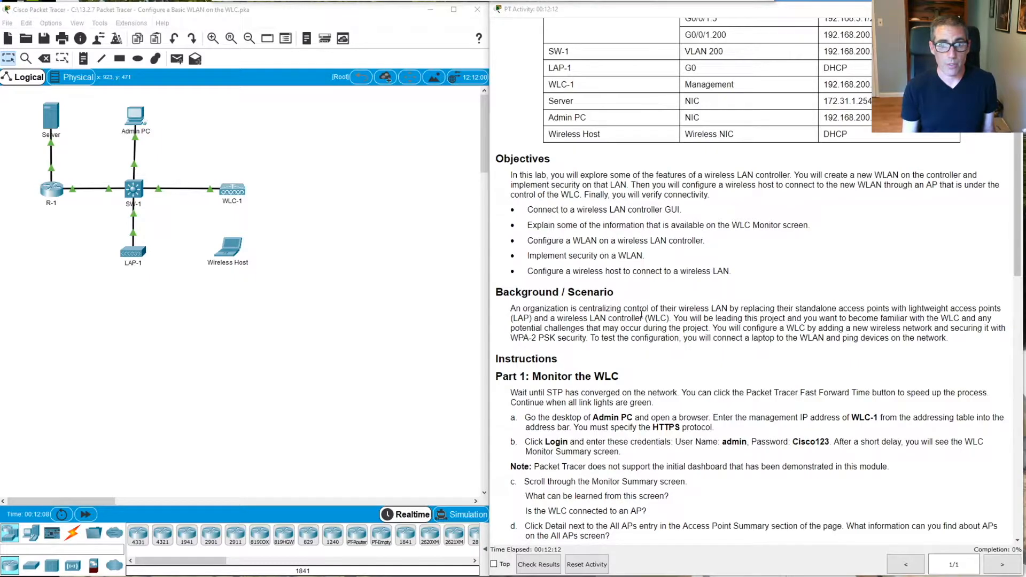
pyautogui.scroll(-3, 984, 371)
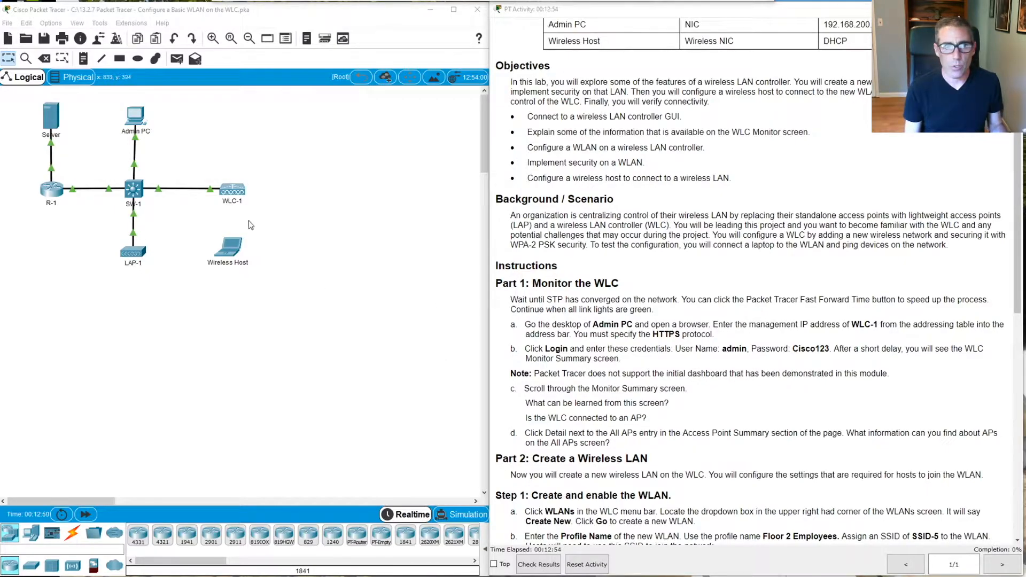
pyautogui.click(138, 118)
pyautogui.moveTo(507, 87); pyautogui.dragTo(95, 199)
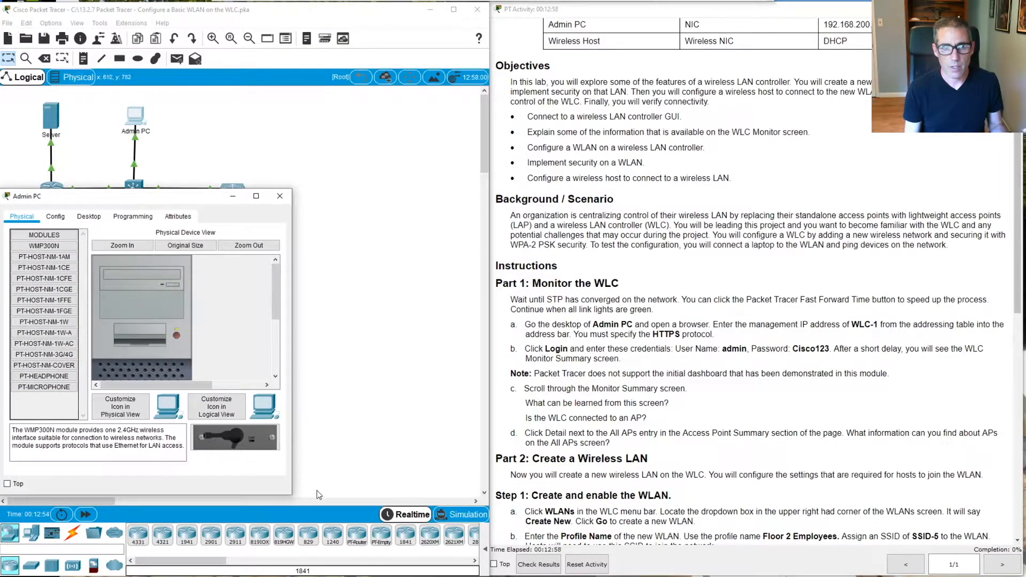
pyautogui.moveTo(293, 492); pyautogui.dragTo(494, 497)
pyautogui.click(85, 217)
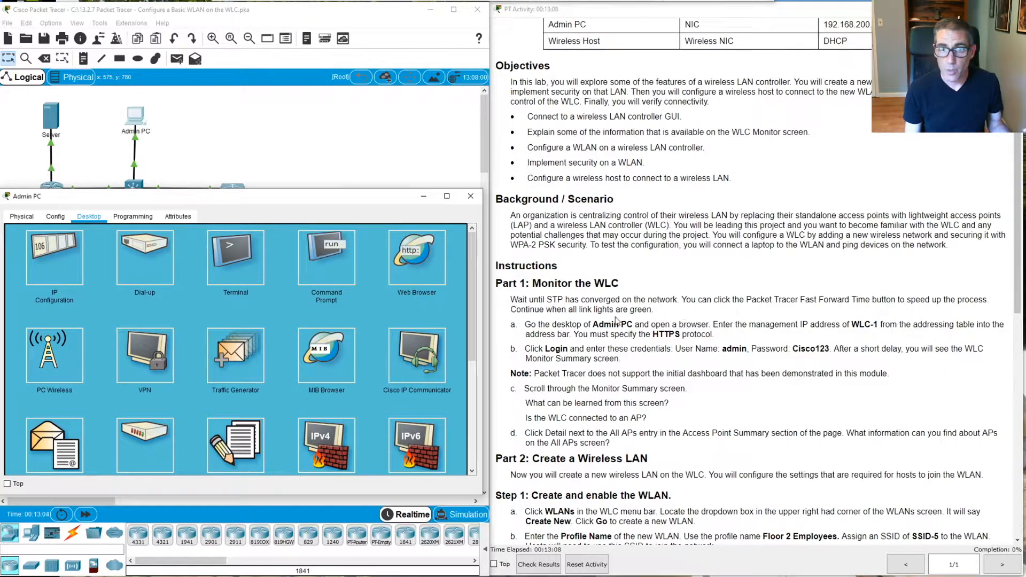
pyautogui.click(428, 255)
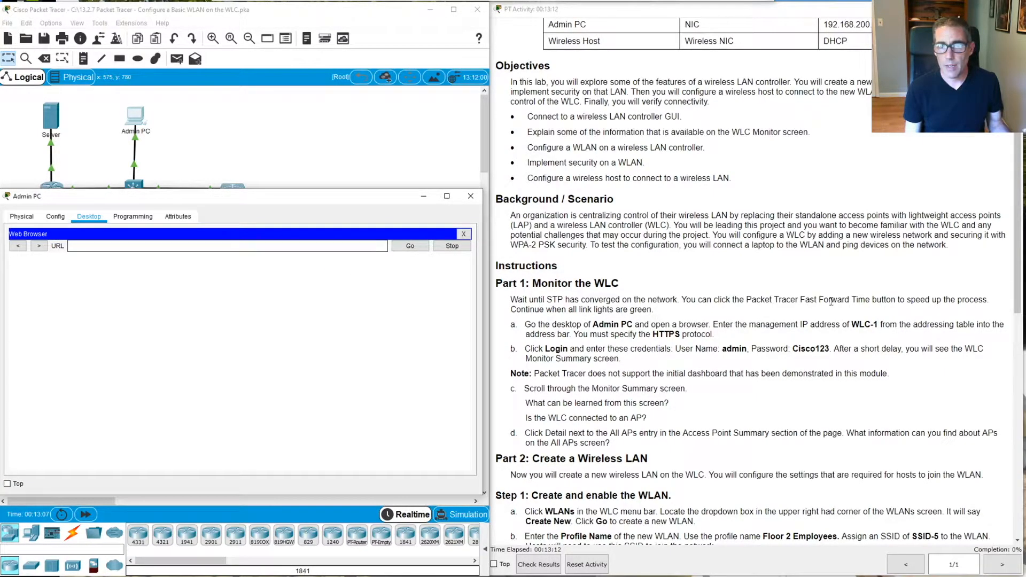
pyautogui.click(261, 247)
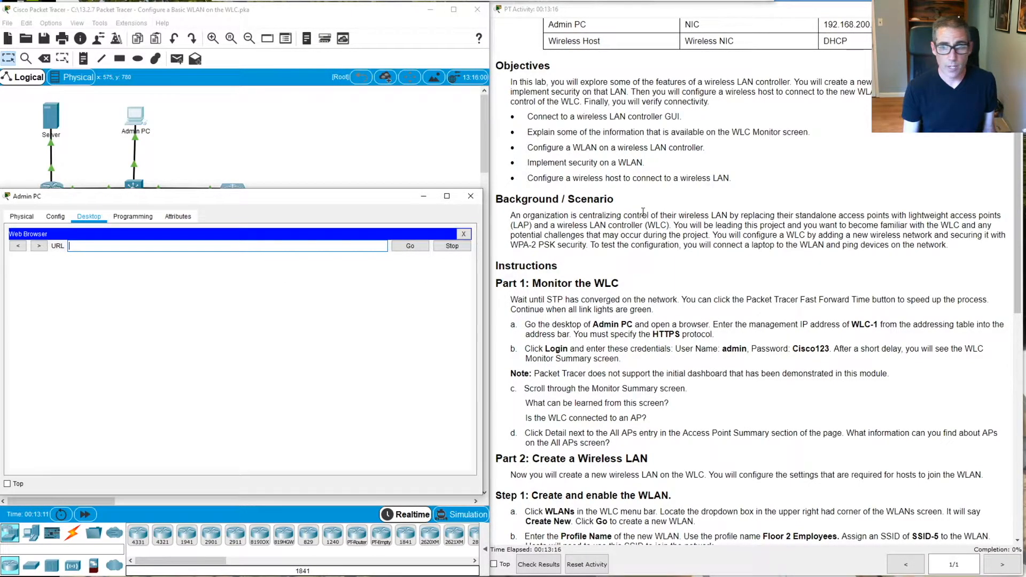
pyautogui.write('h')
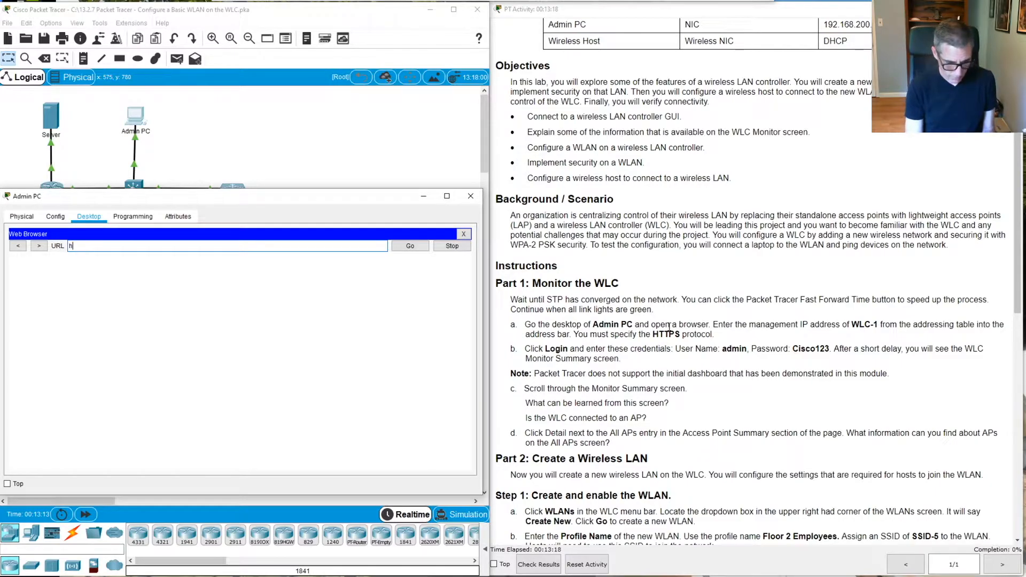
pyautogui.write('ttp')
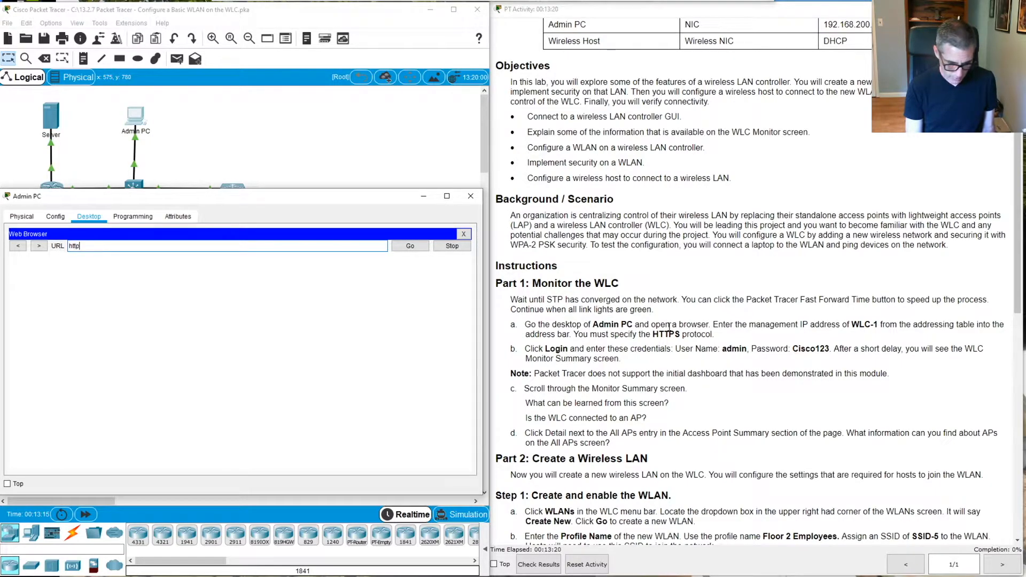
pyautogui.write('s://192.16')
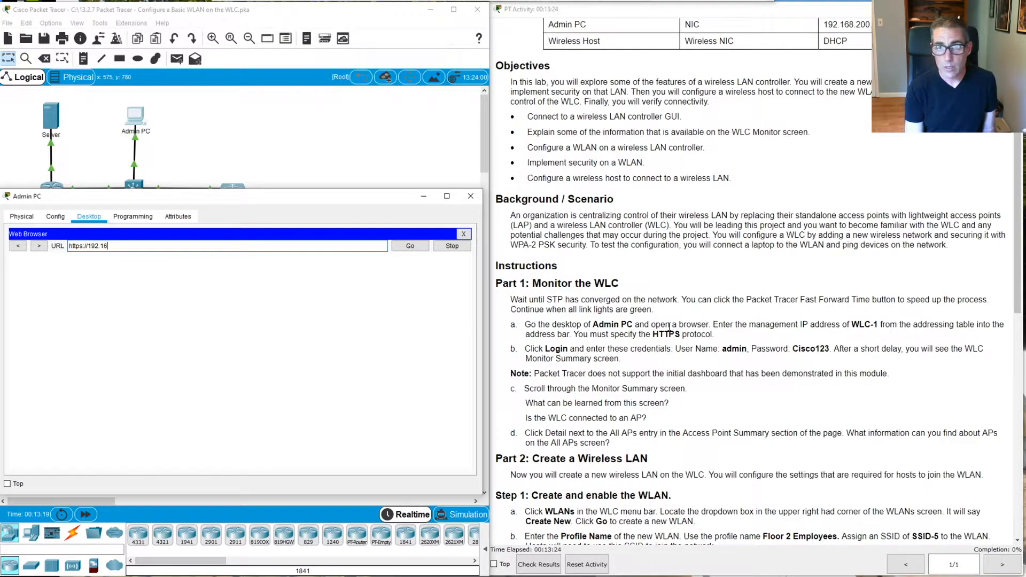
pyautogui.write('8')
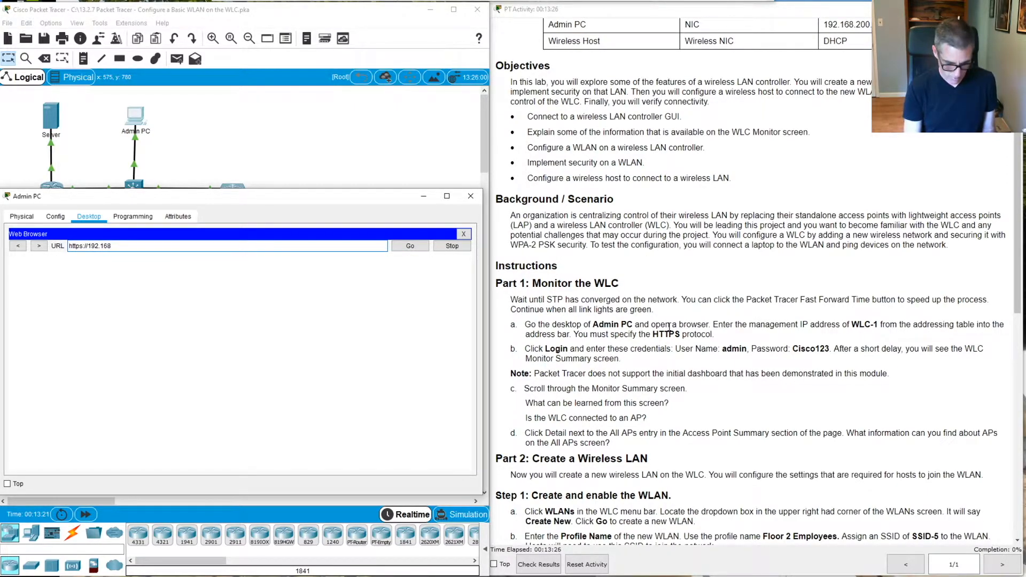
pyautogui.click(908, 171)
pyautogui.scroll(1, 908, 172)
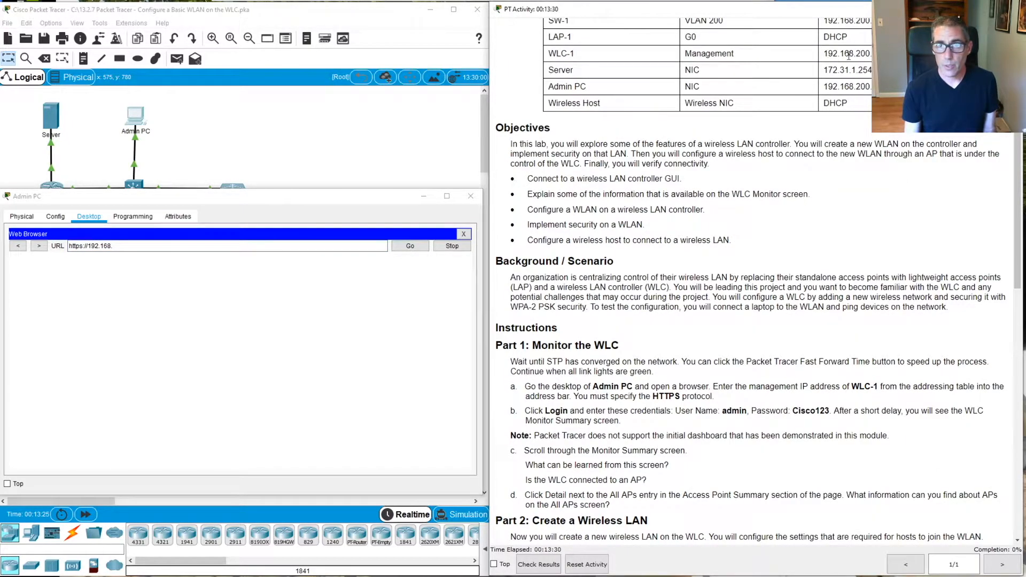
pyautogui.click(217, 247)
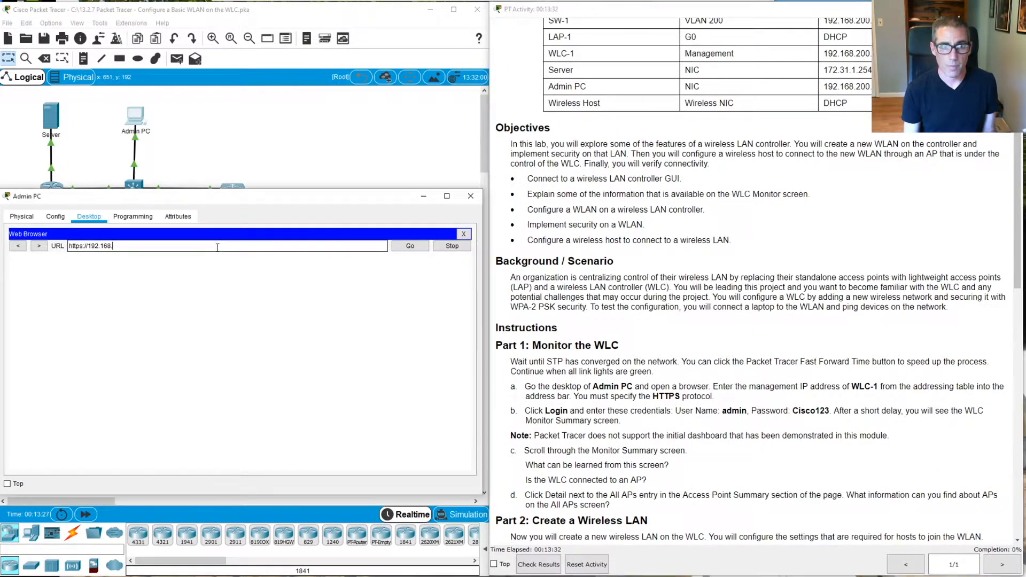
pyautogui.write('00.2')
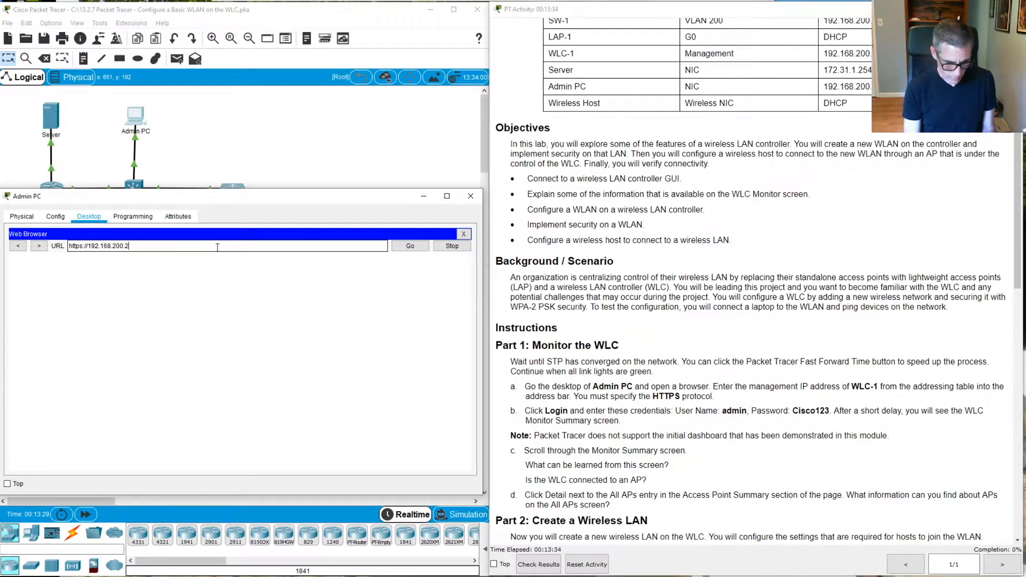
pyautogui.write('54')
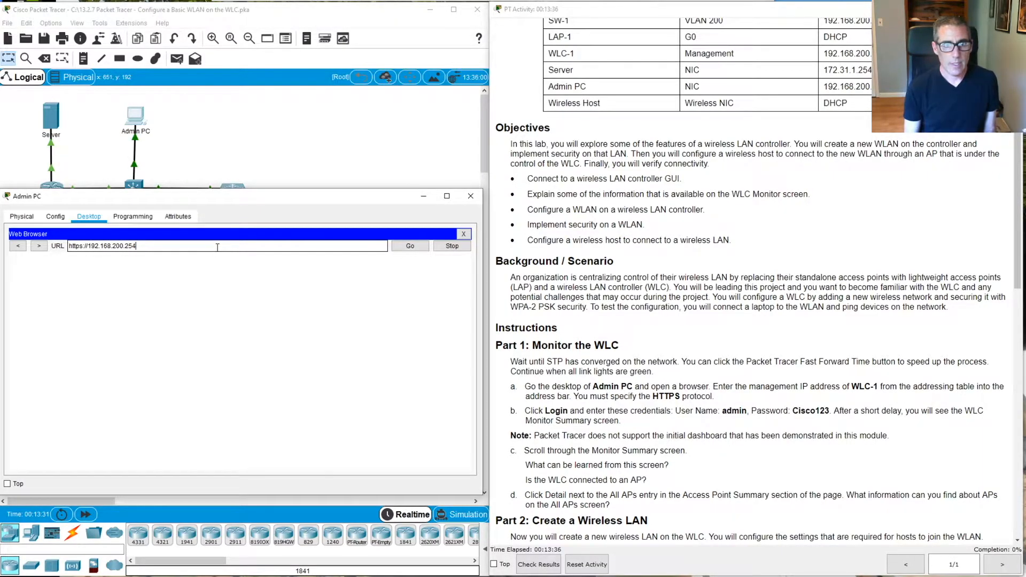
pyautogui.press('Return')
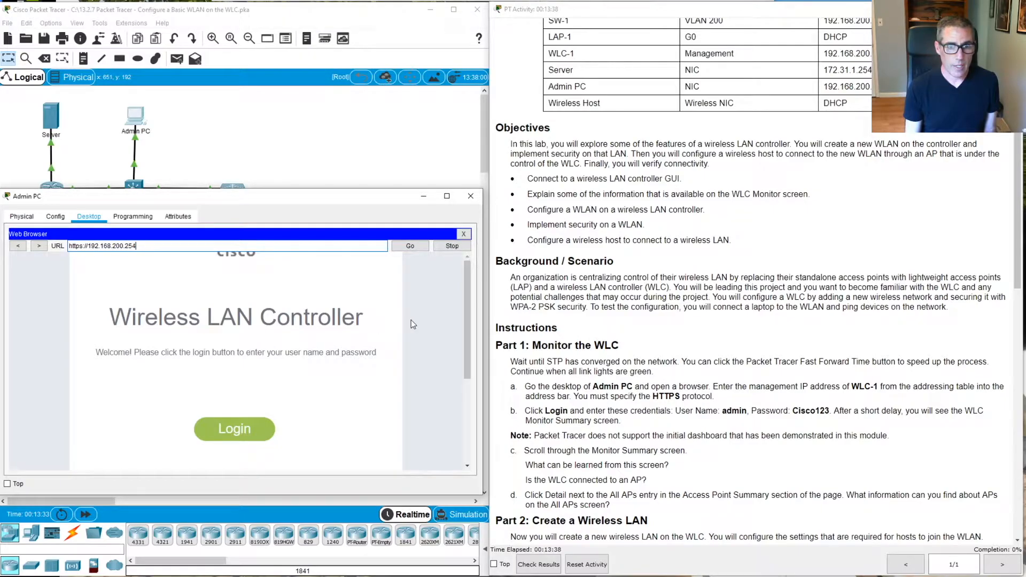
pyautogui.scroll(-1, 408, 339)
pyautogui.scroll(1, 408, 339)
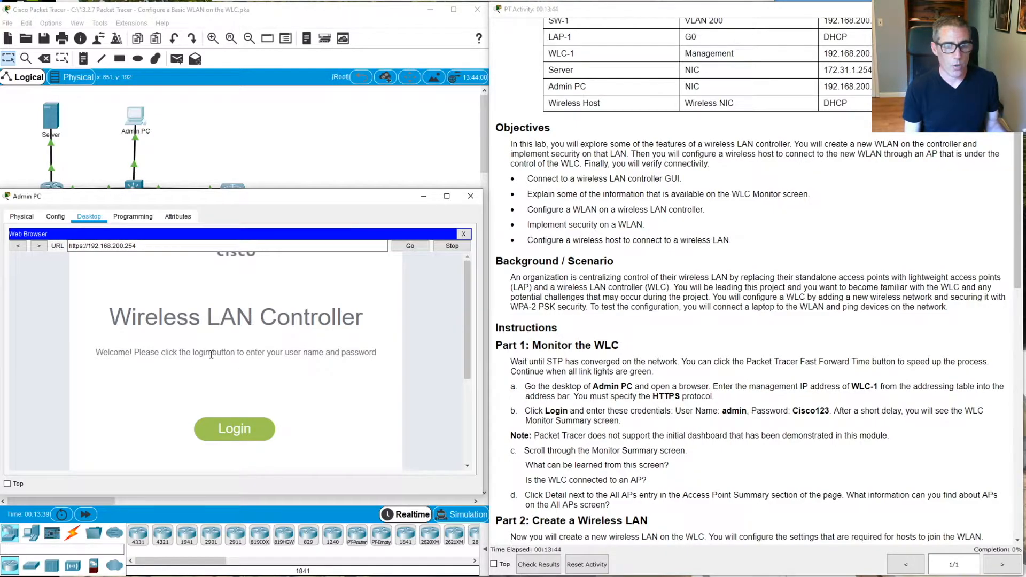
# Log in to the controller with user name admin and the account password
pyautogui.click(231, 426)
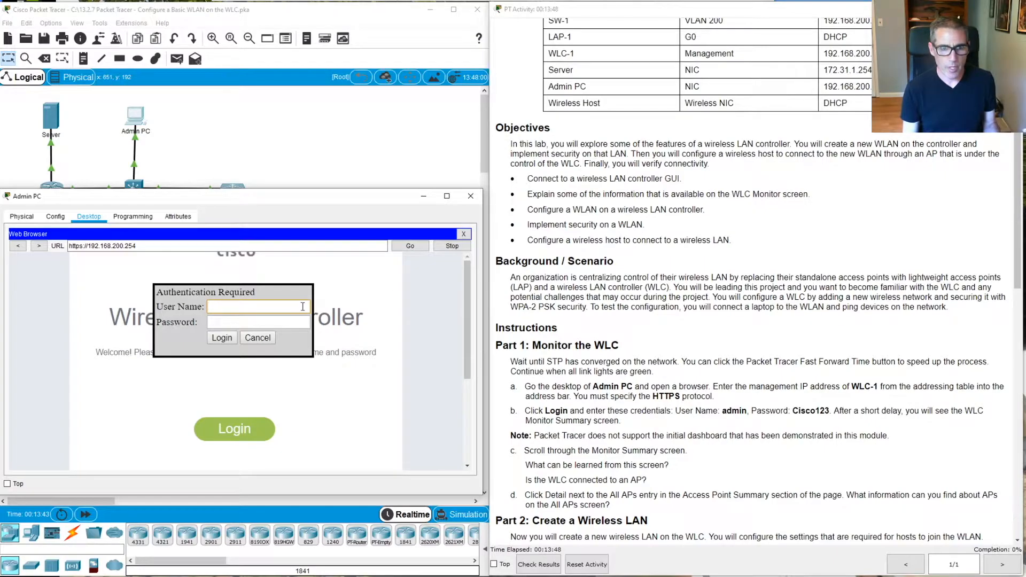
pyautogui.write('admin')
pyautogui.press('Tab')
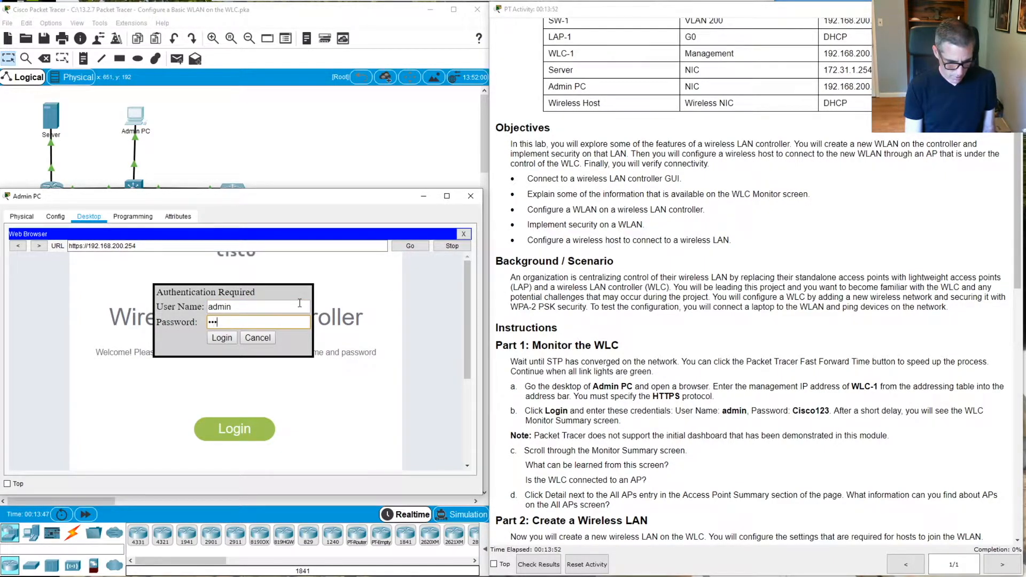
pyautogui.write('Cisco12')
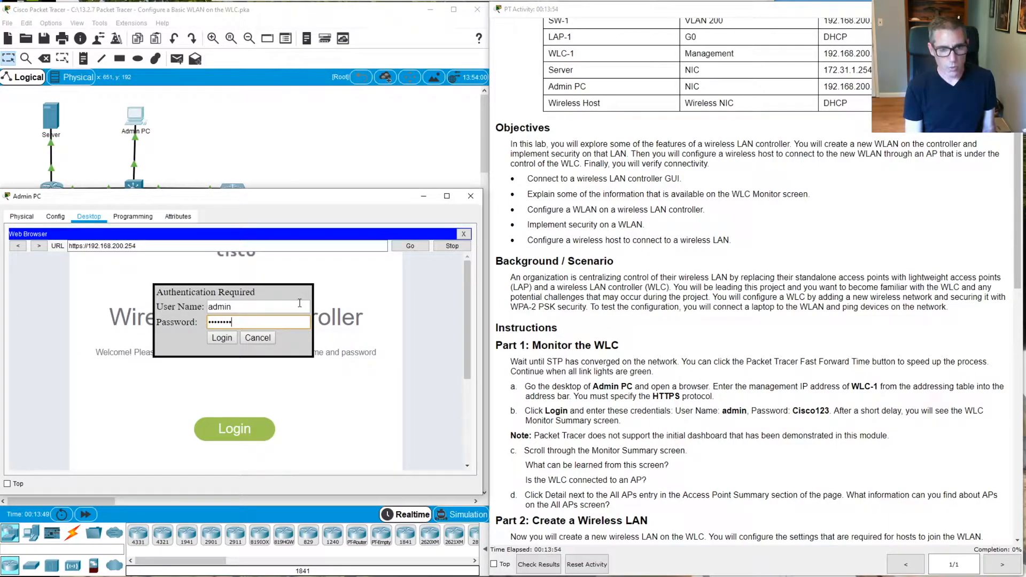
pyautogui.write('3')
pyautogui.press('Return')
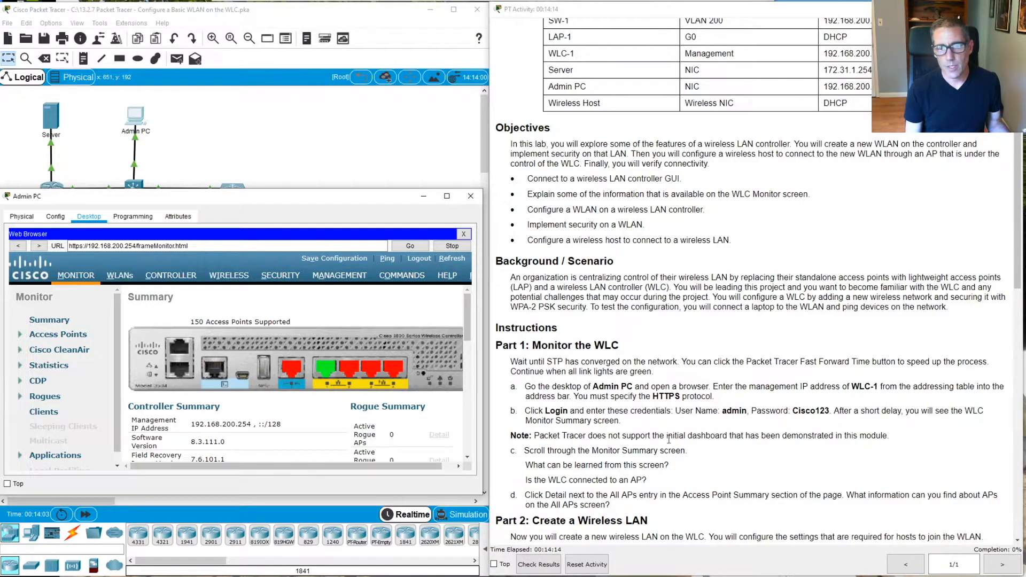
pyautogui.scroll(-1, 328, 317)
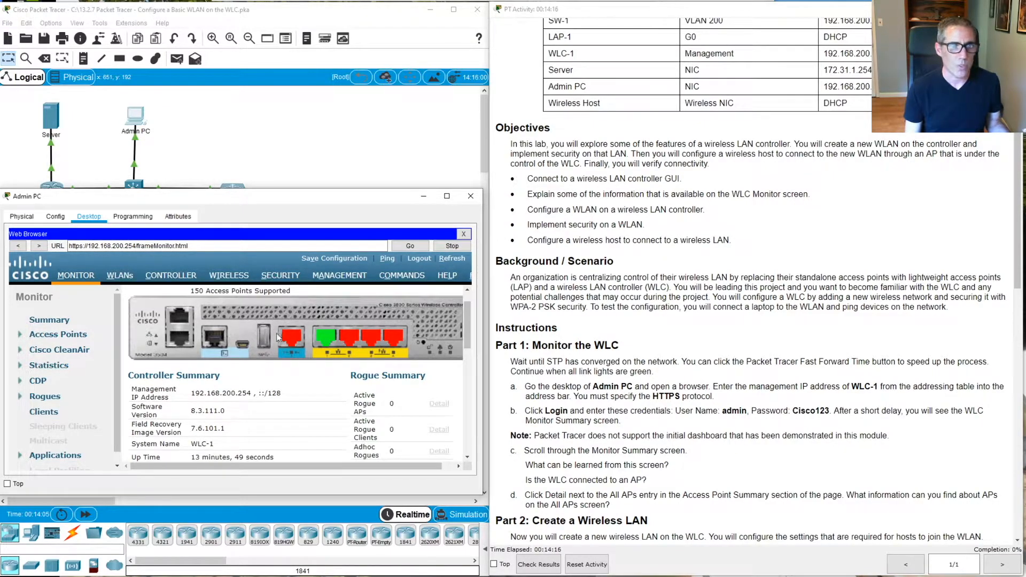
pyautogui.scroll(1, 241, 315)
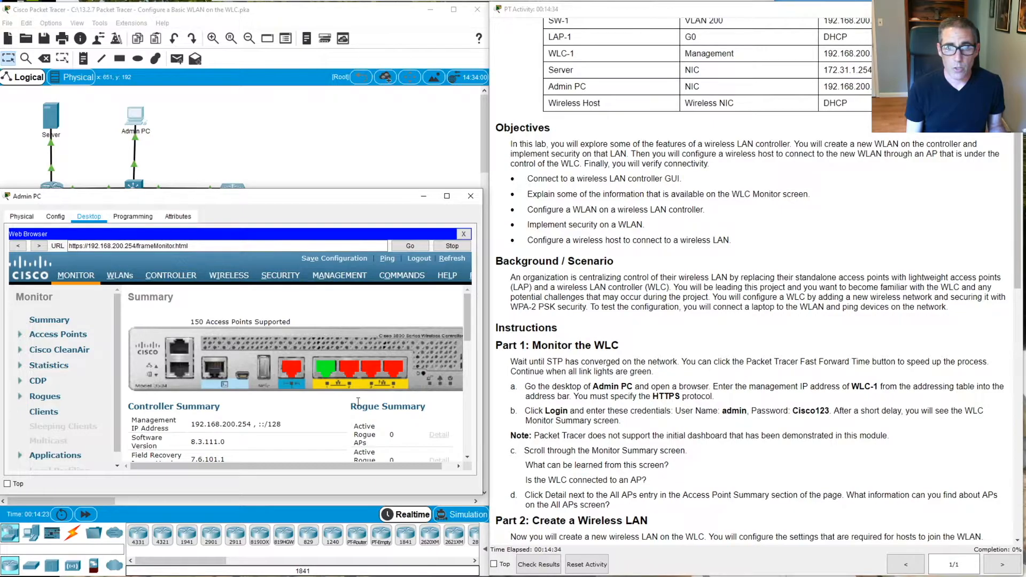
pyautogui.scroll(-3, 246, 387)
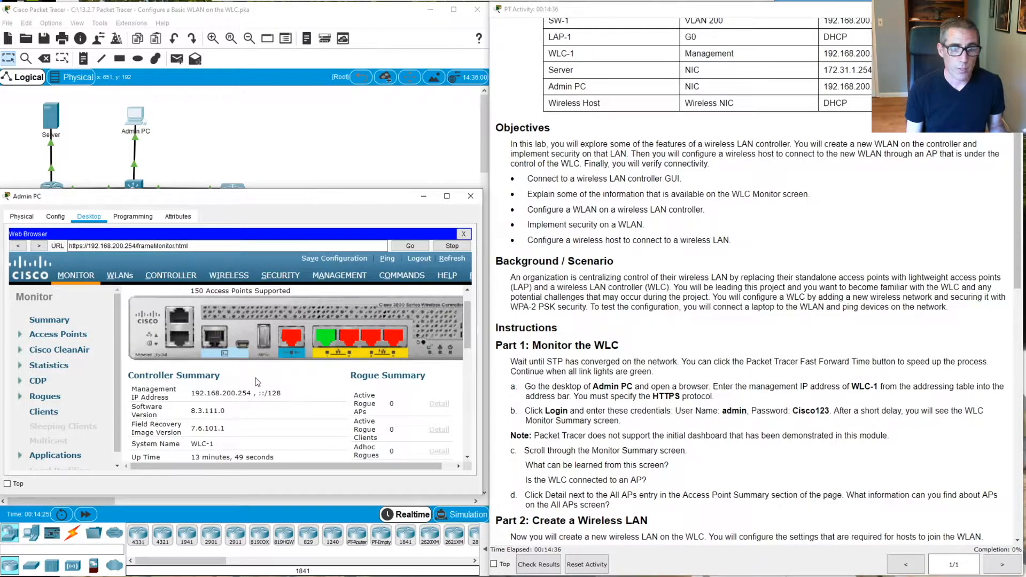
pyautogui.scroll(-1, 311, 383)
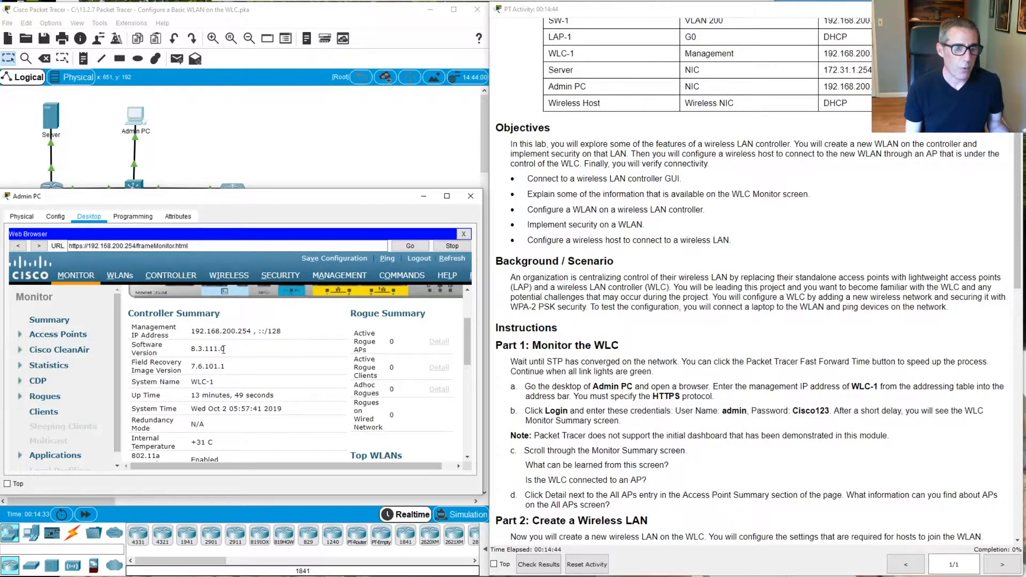
pyautogui.scroll(-1, 319, 365)
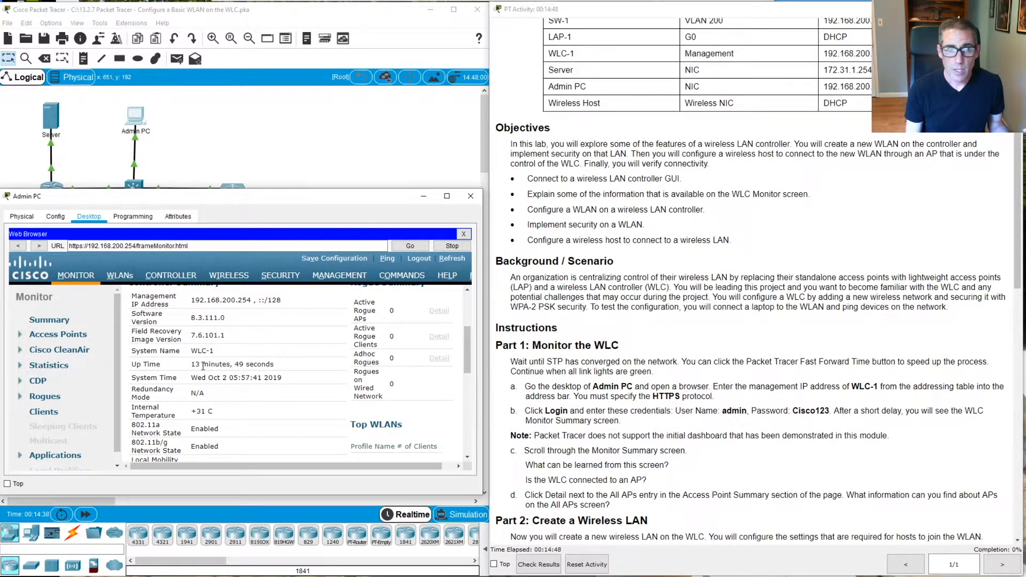
pyautogui.scroll(-1, 257, 377)
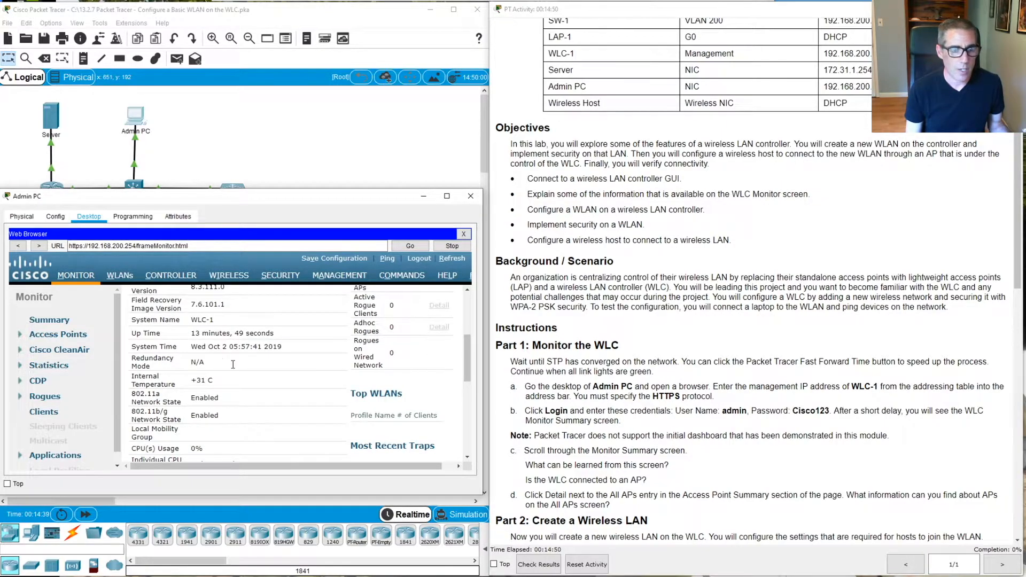
pyautogui.scroll(-2, 250, 374)
pyautogui.scroll(-5, 249, 374)
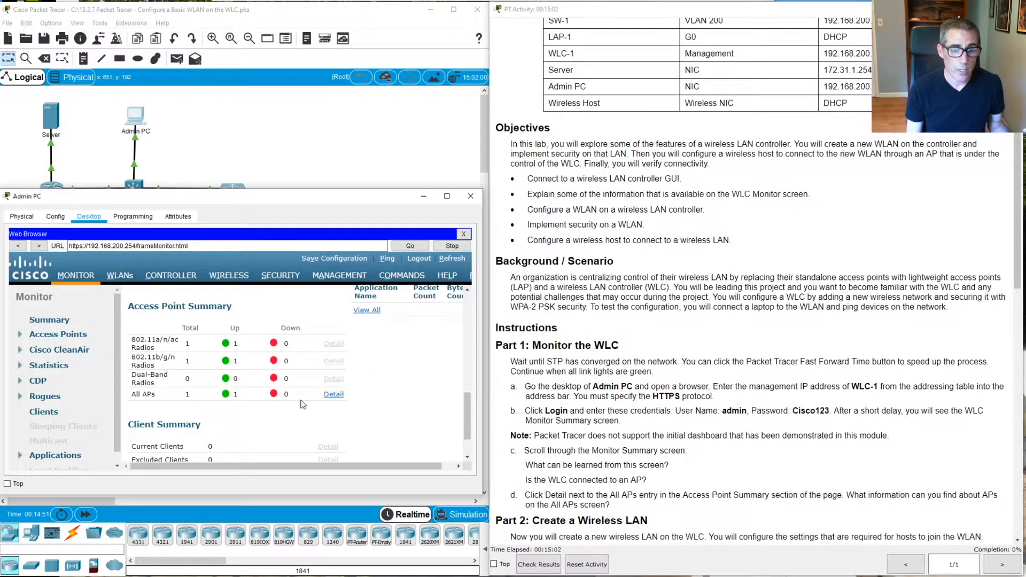
pyautogui.scroll(-1, 686, 485)
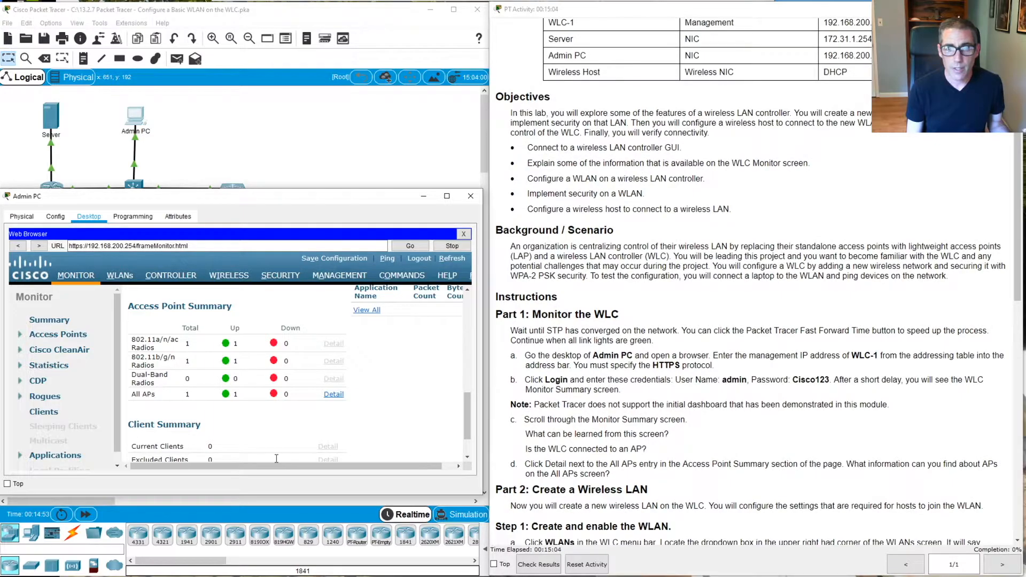
# Open the All APs details and view LAP-1 at 192.168.200.240, dismissing the unsupported-feature alert
pyautogui.click(333, 395)
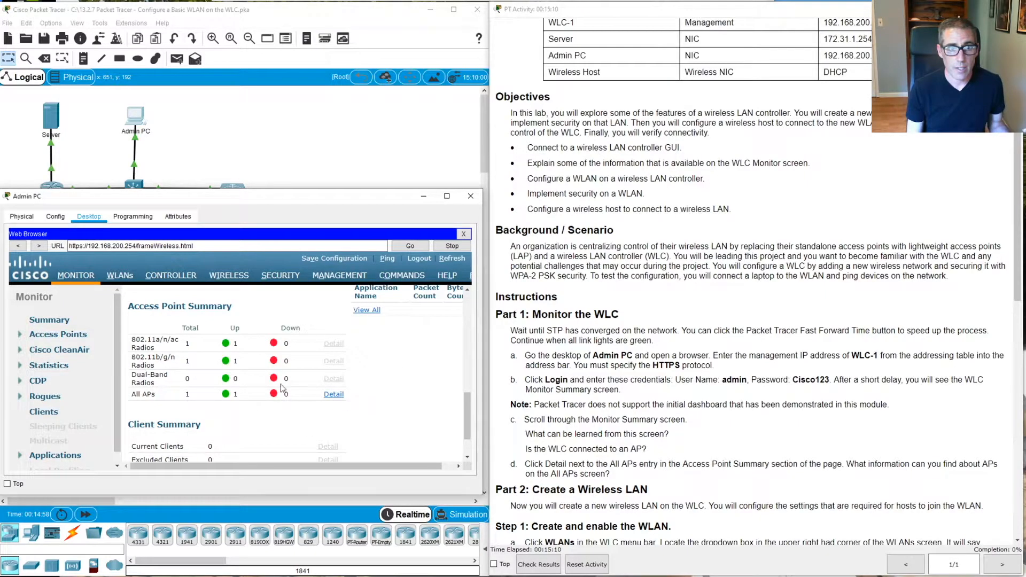
pyautogui.click(333, 395)
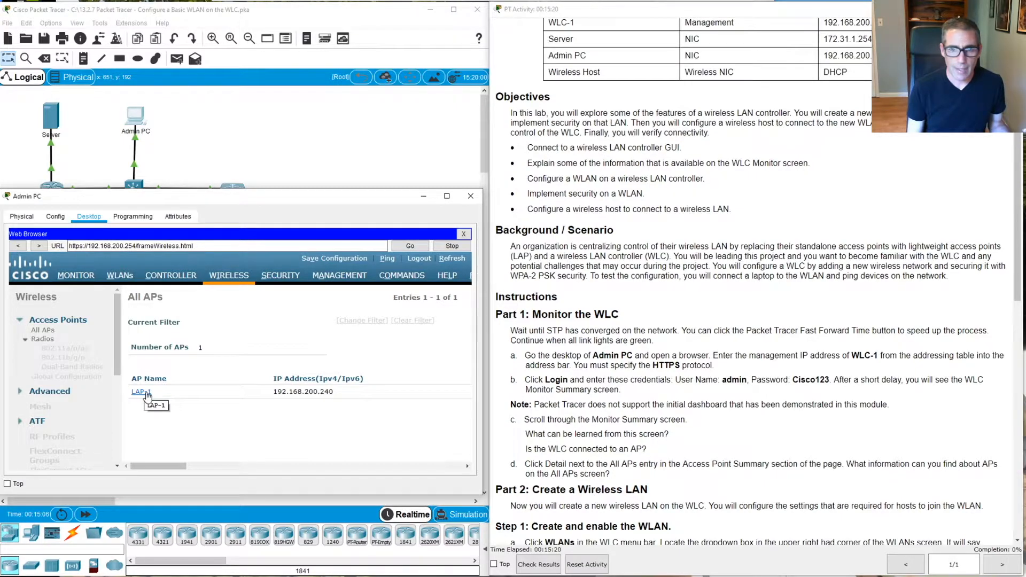
pyautogui.scroll(-1, 580, 421)
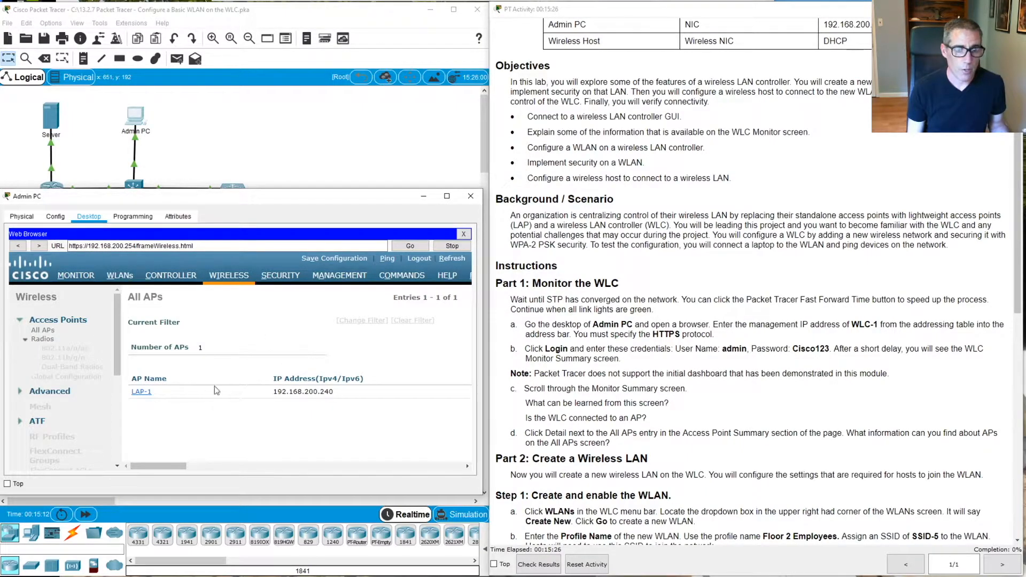
pyautogui.click(143, 393)
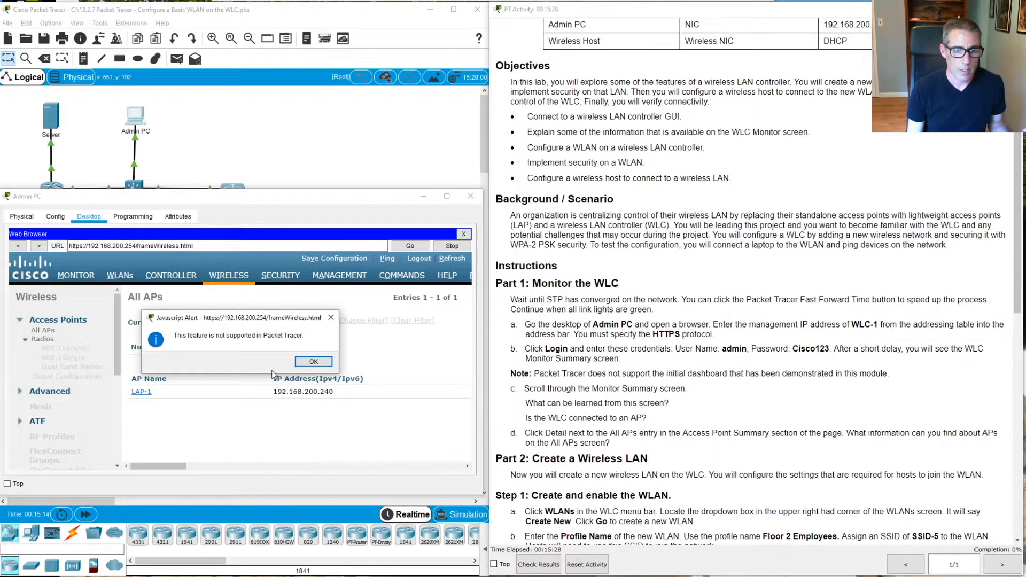
pyautogui.click(313, 362)
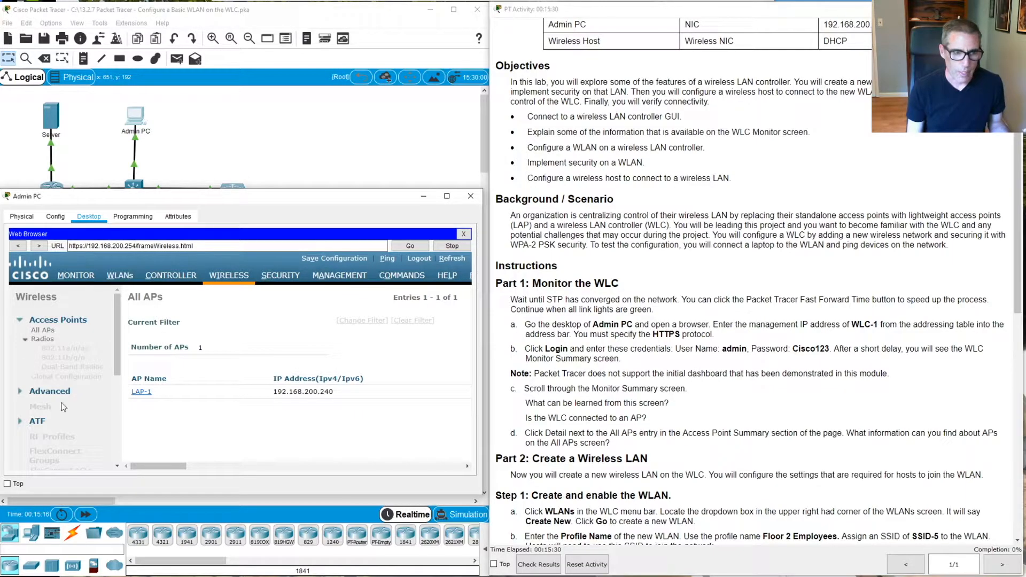
pyautogui.scroll(-5, 904, 339)
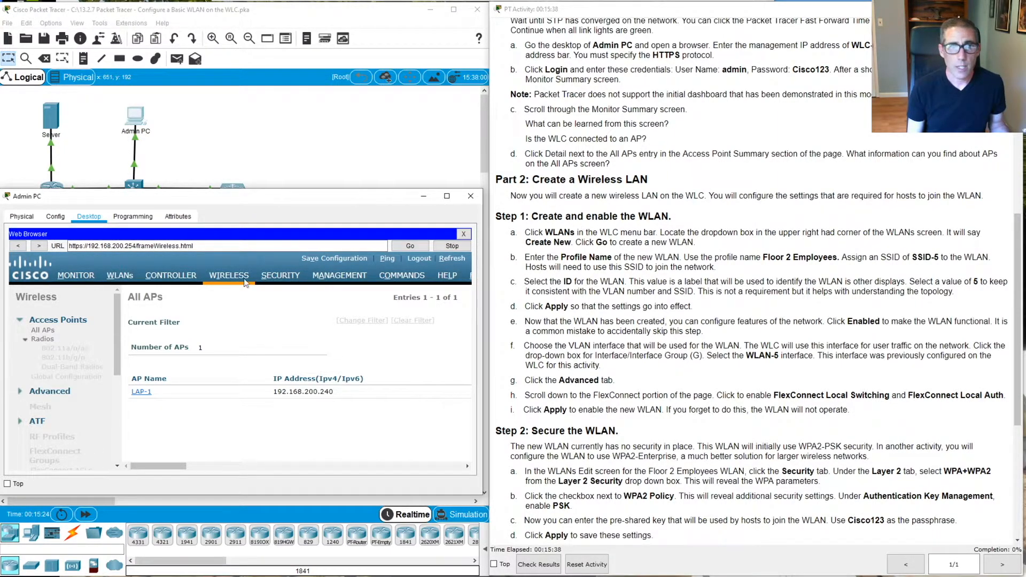
# Show the empty WLANs list and submit Create New with Go
pyautogui.click(118, 277)
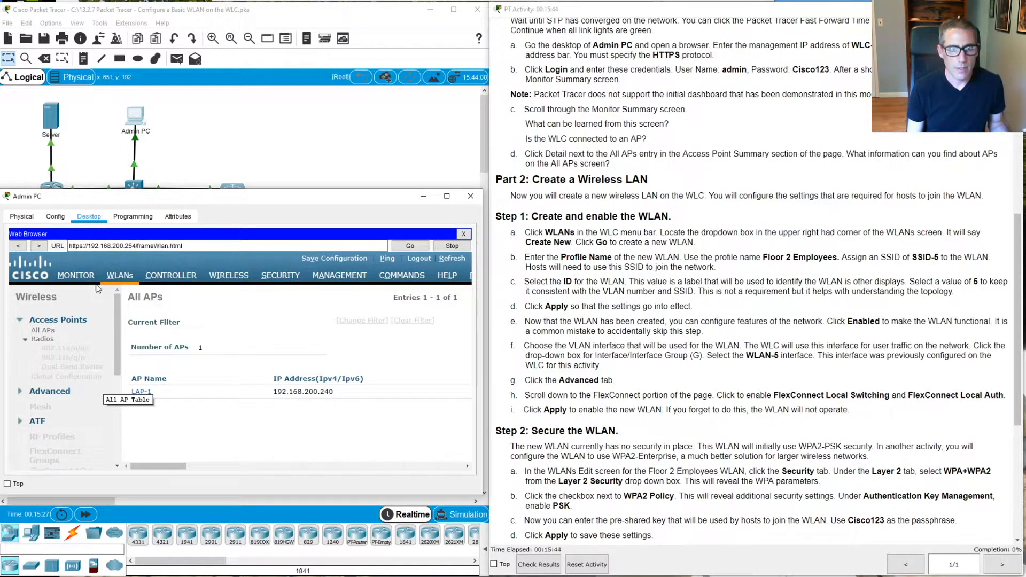
pyautogui.click(120, 276)
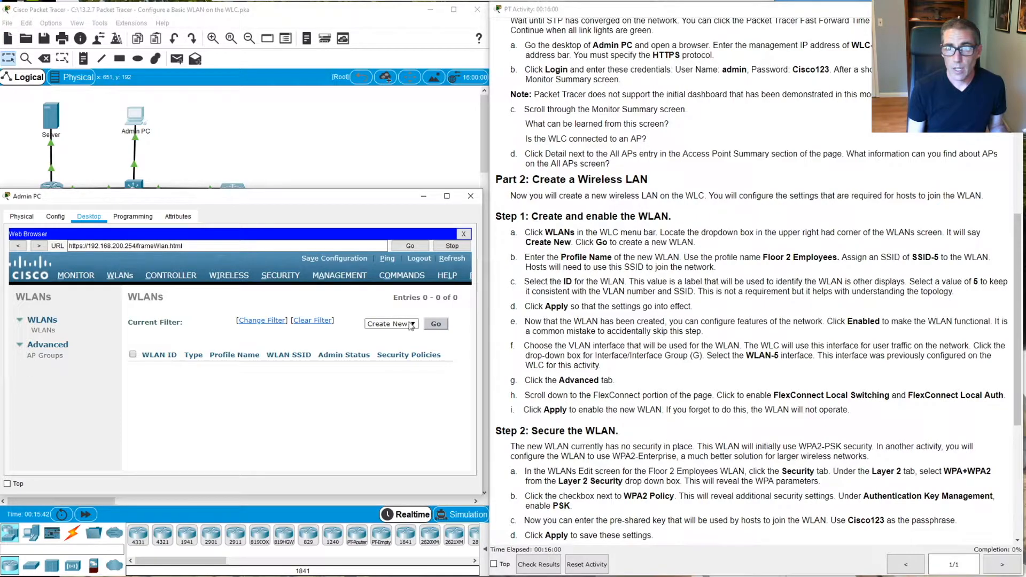
pyautogui.click(442, 326)
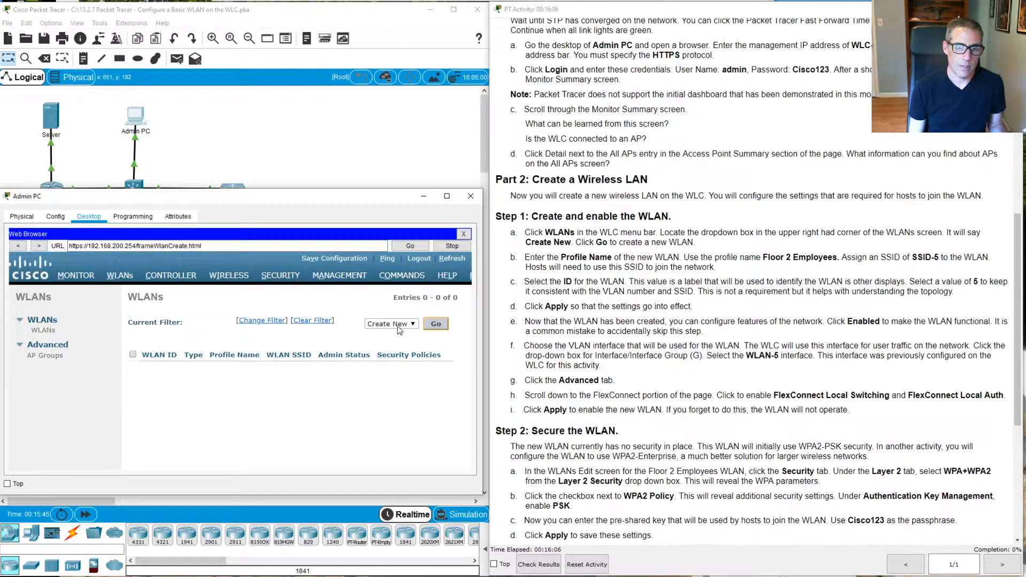
pyautogui.click(434, 324)
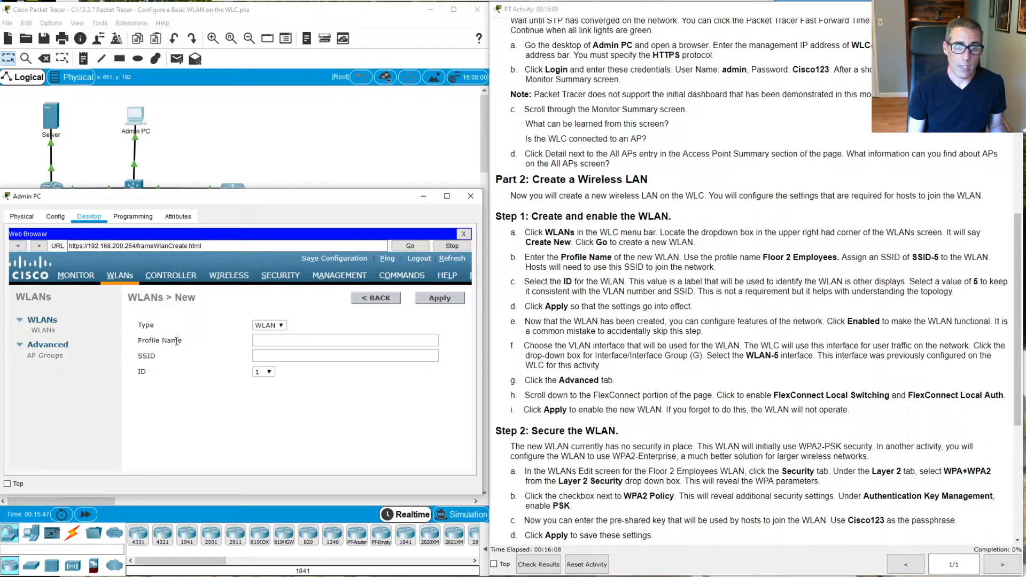
# Enter profile name 'Floor 2 Employees', SSID 'SSID-5' and WLAN ID 5
pyautogui.click(283, 341)
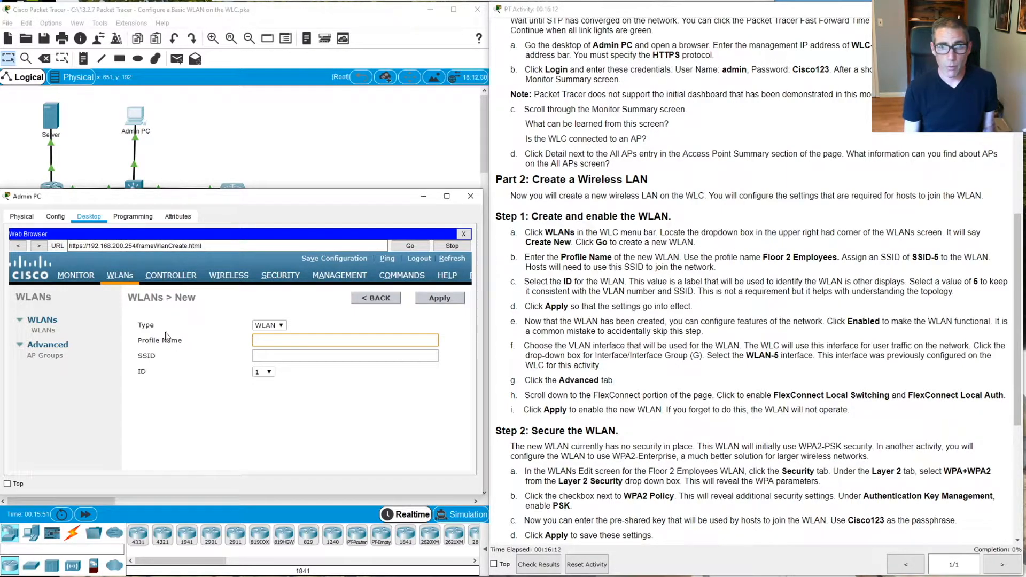
pyautogui.write('Flo')
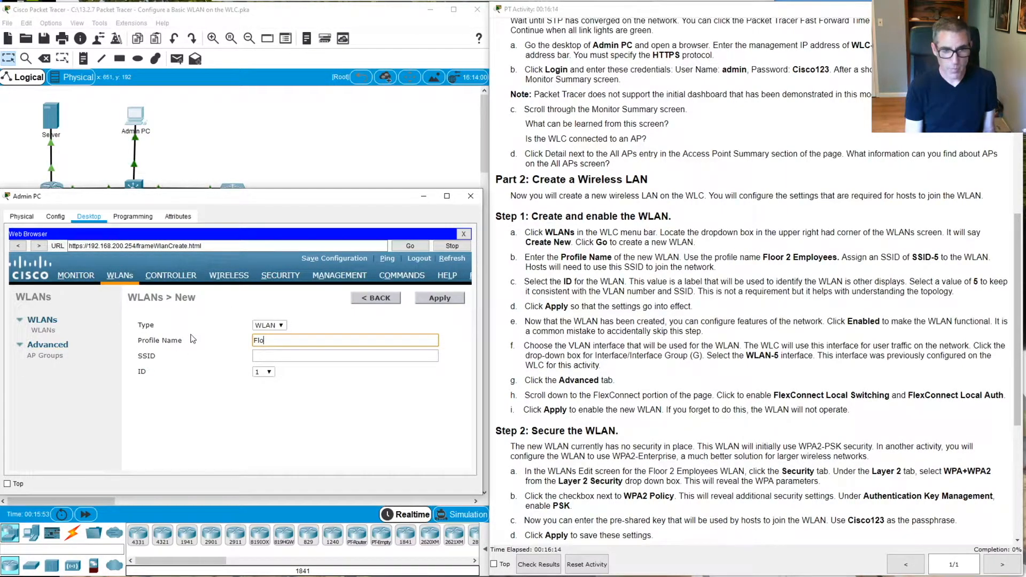
pyautogui.write('or 2 Employees')
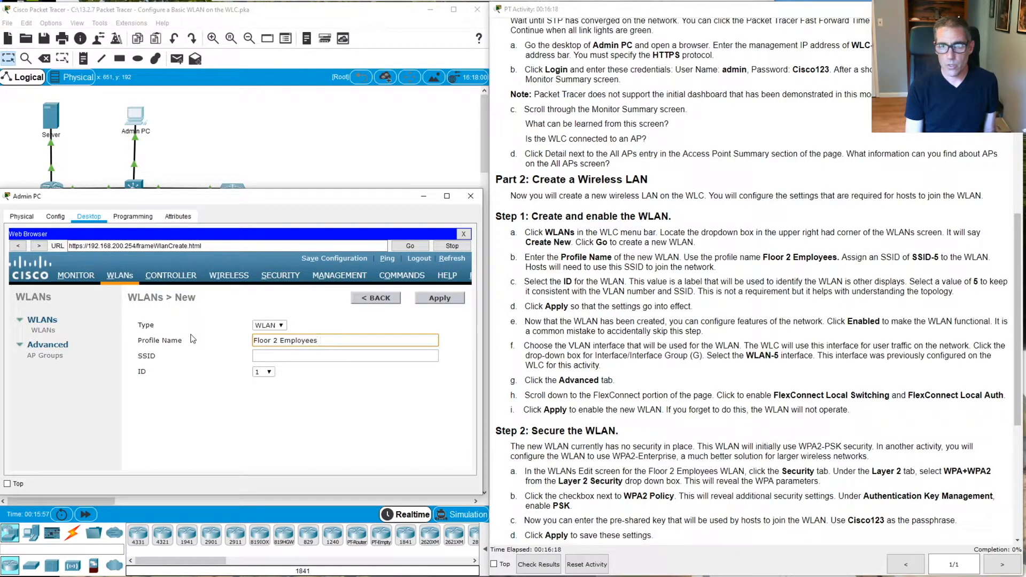
pyautogui.press('Tab')
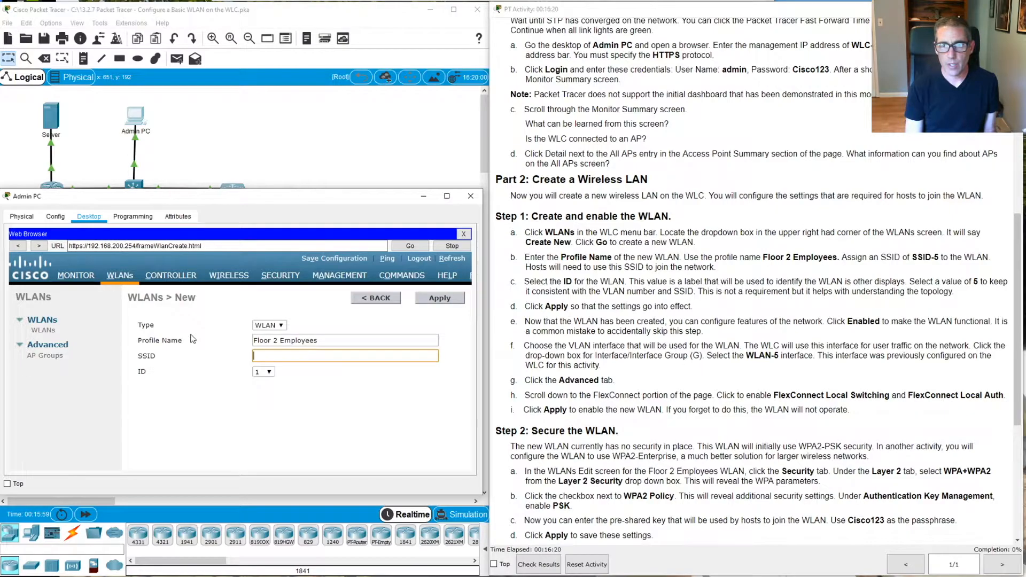
pyautogui.write('SSID-5')
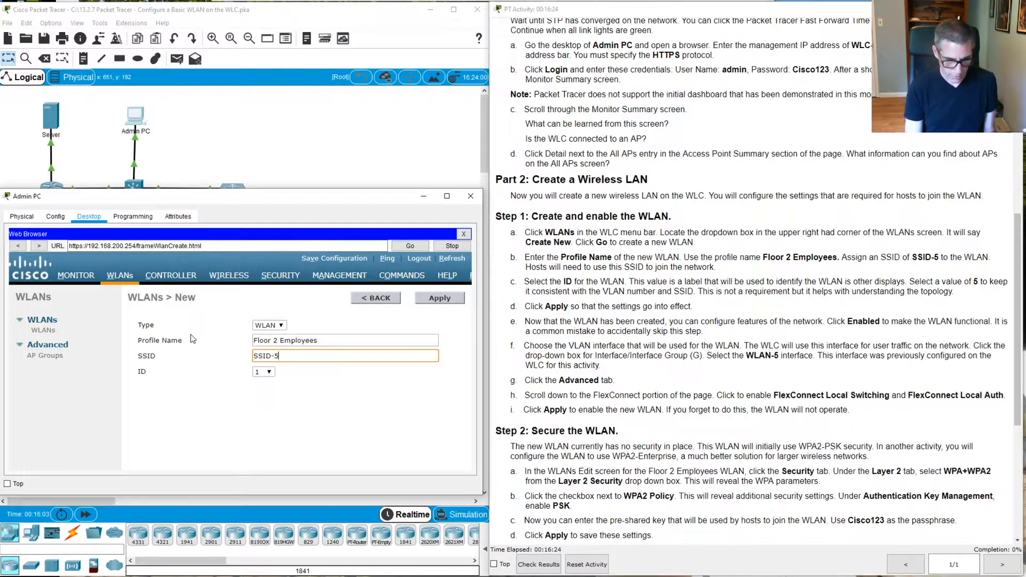
pyautogui.press('Tab')
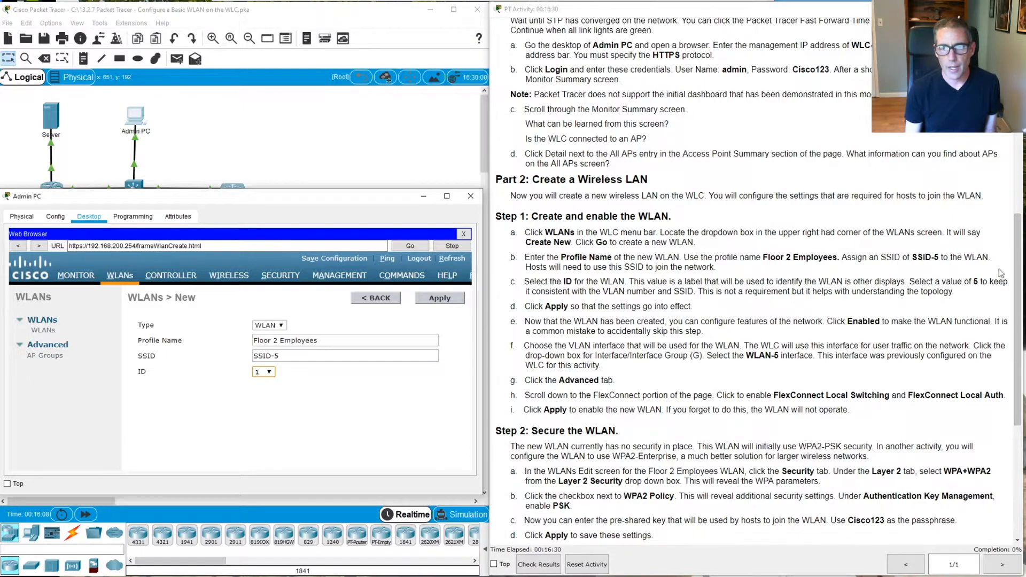
pyautogui.click(275, 371)
pyautogui.click(269, 418)
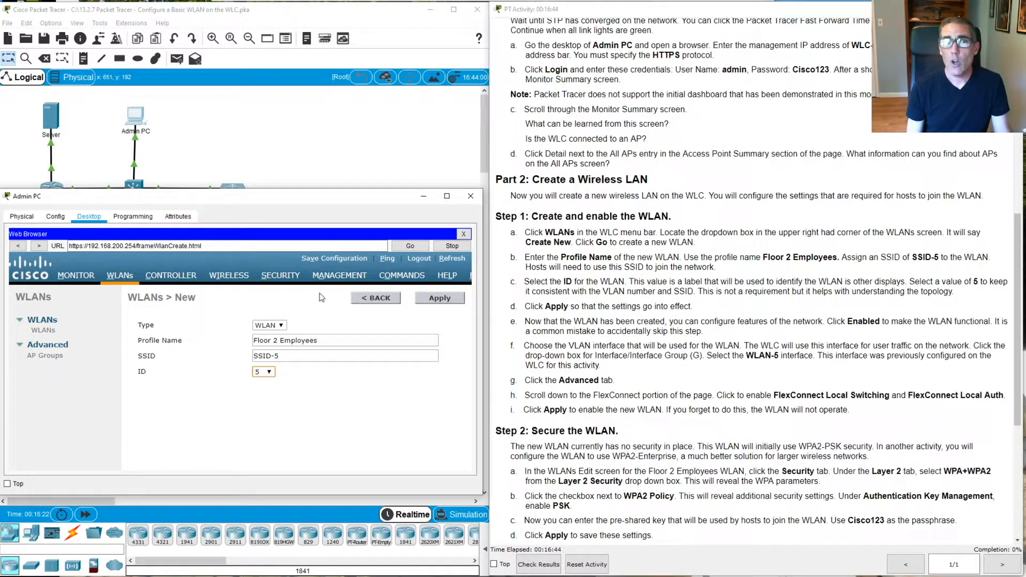
# Apply the new WLAN, then tick Status Enabled on its General tab
pyautogui.click(434, 299)
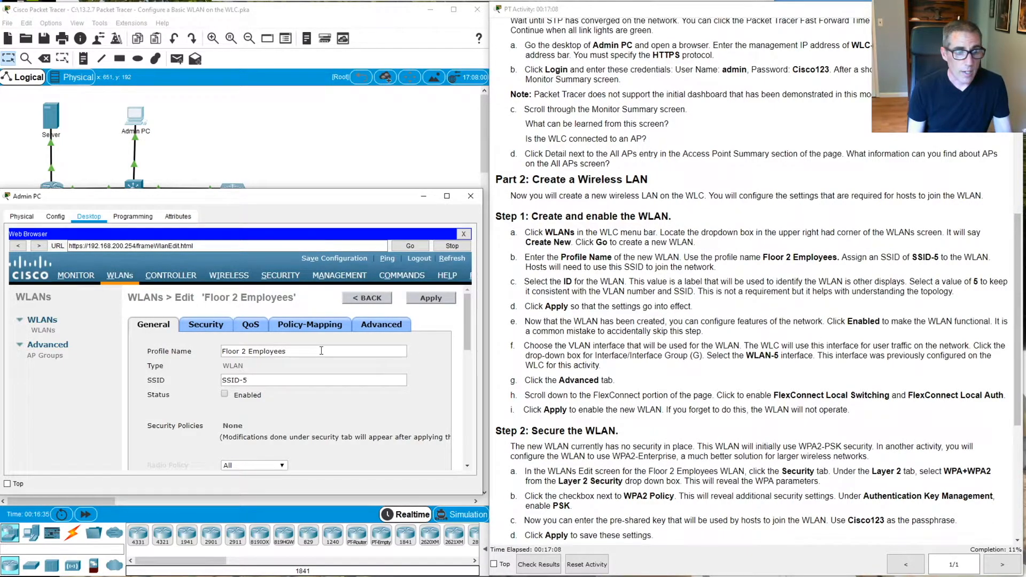
pyautogui.click(225, 394)
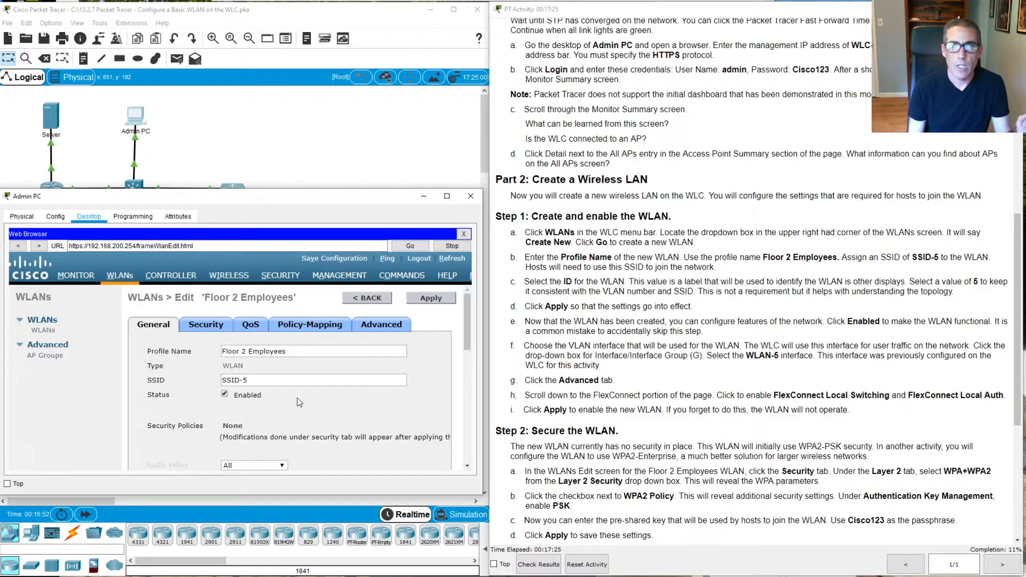
pyautogui.scroll(-1, 297, 397)
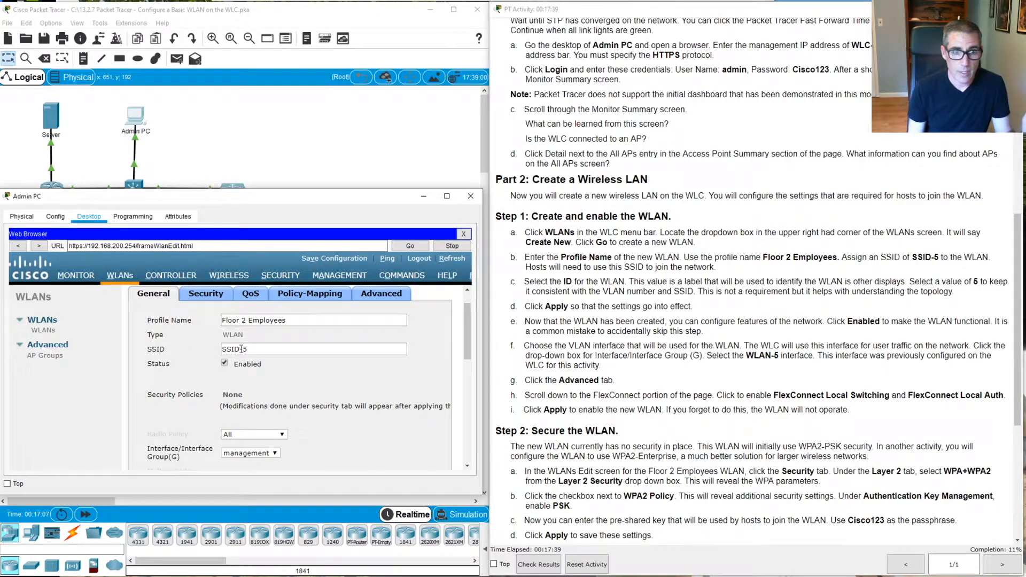
pyautogui.scroll(-2, 267, 385)
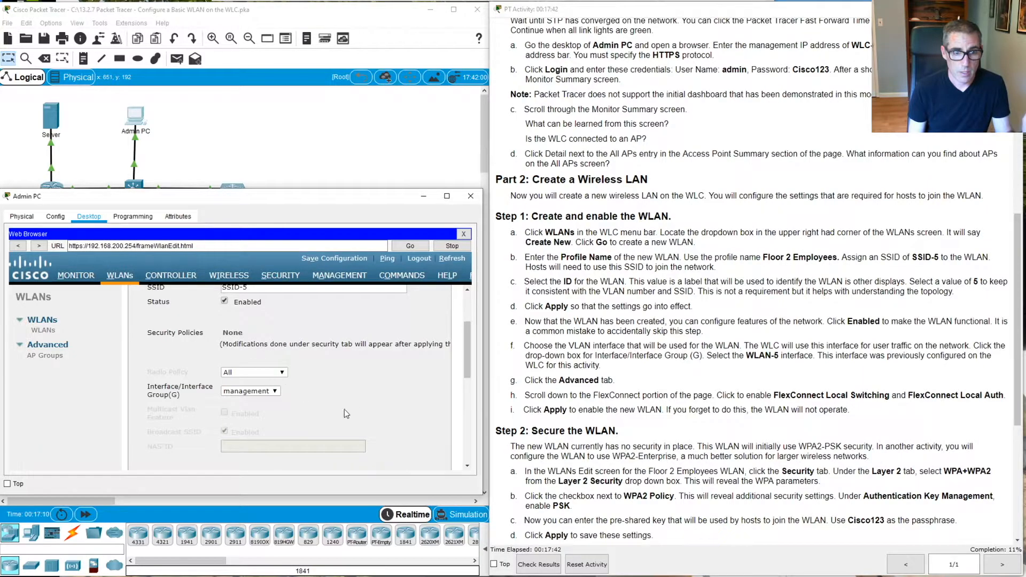
# Set the Floor 2 Employees WLAN's interface to WLAN-5
pyautogui.click(278, 390)
pyautogui.press('Up')
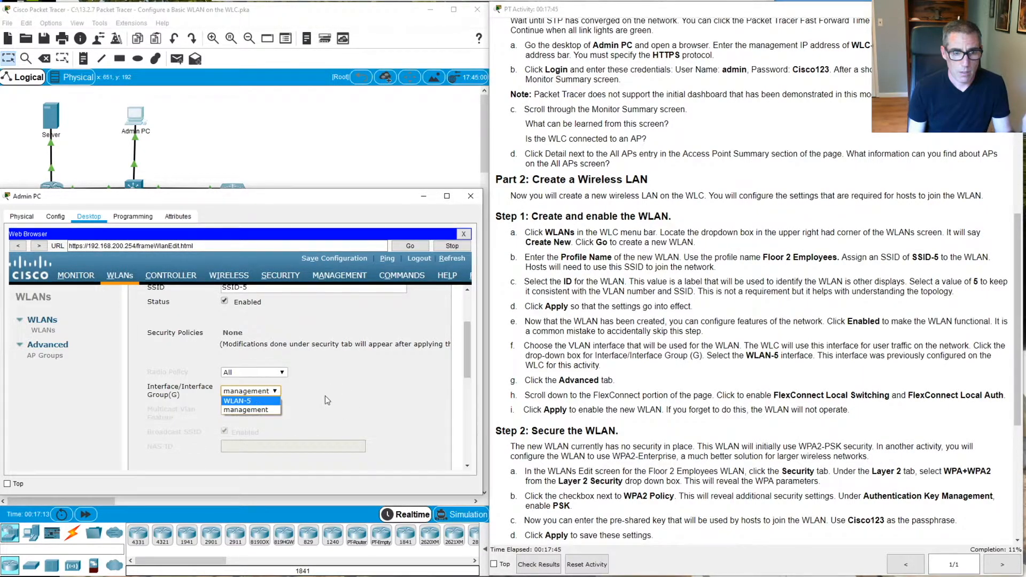
pyautogui.click(238, 402)
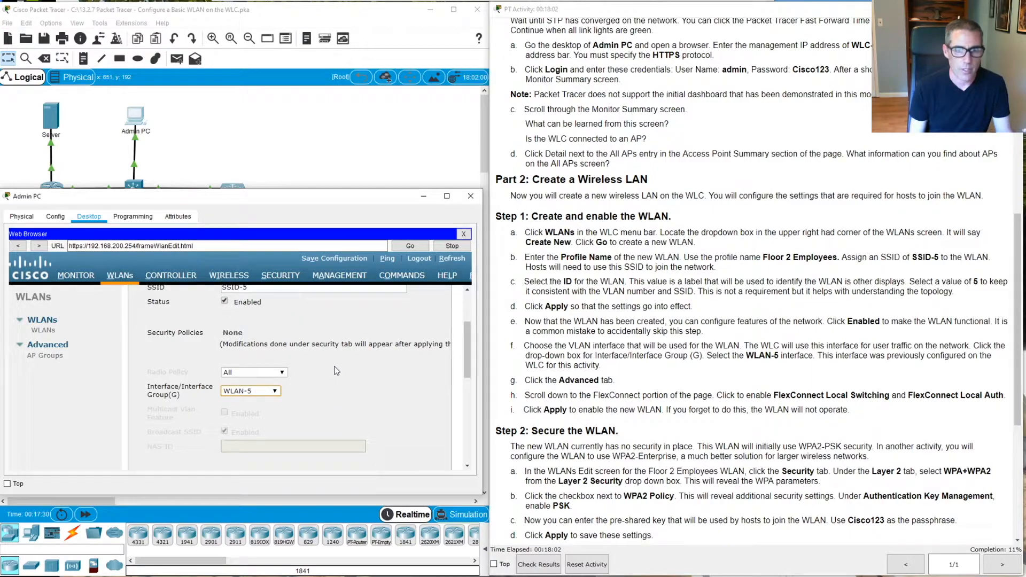
pyautogui.scroll(4, 345, 366)
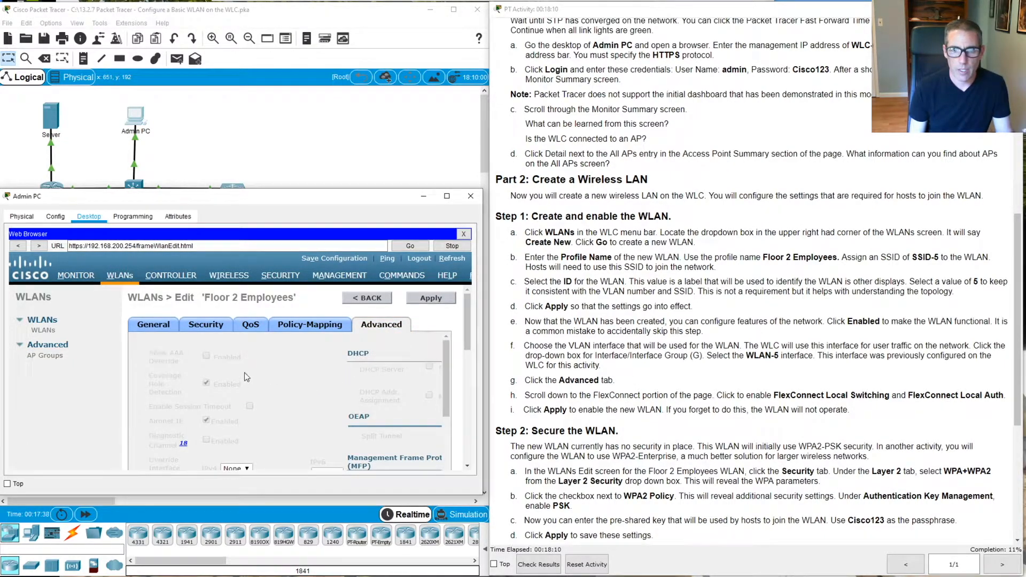
# Enable FlexConnect Local Switching and Local Auth on the Advanced tab and apply
pyautogui.scroll(-2, 341, 364)
pyautogui.scroll(-5, 341, 362)
pyautogui.scroll(-5, 345, 355)
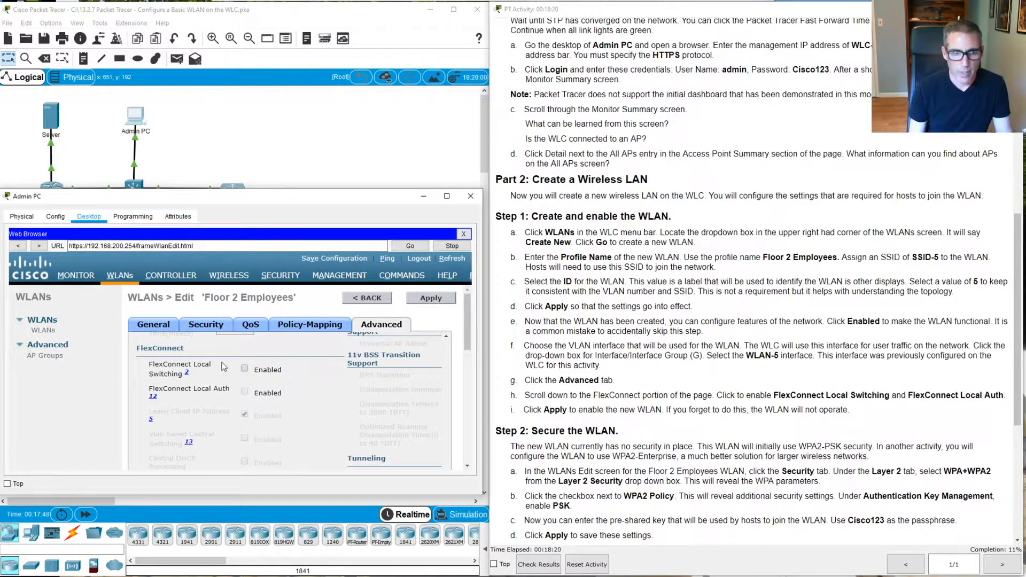
pyautogui.click(244, 369)
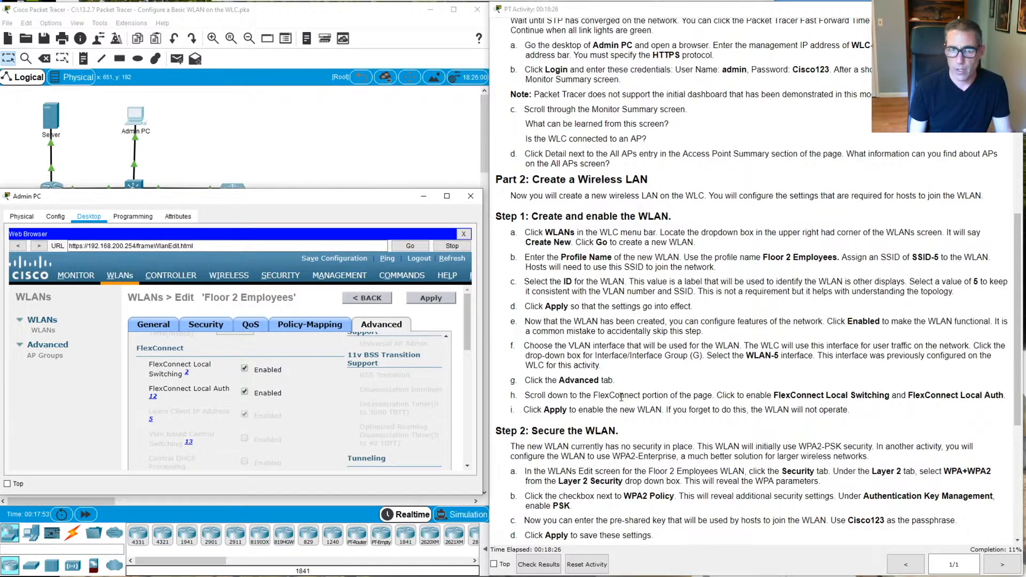
pyautogui.click(428, 302)
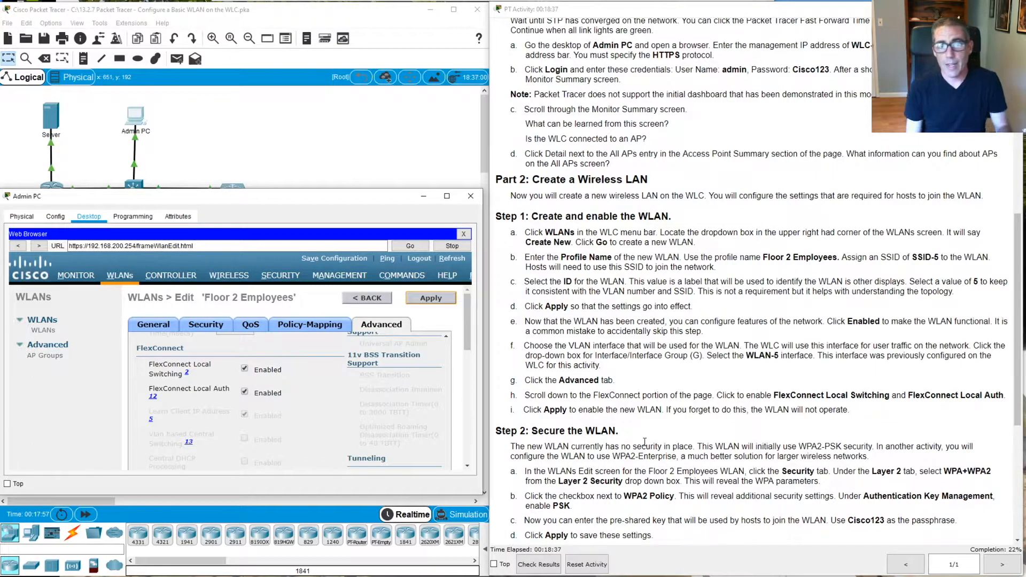
# Scroll the General settings to review SSID-5, Enabled status and interface WLAN-5
pyautogui.scroll(-1, 703, 430)
pyautogui.scroll(-2, 712, 420)
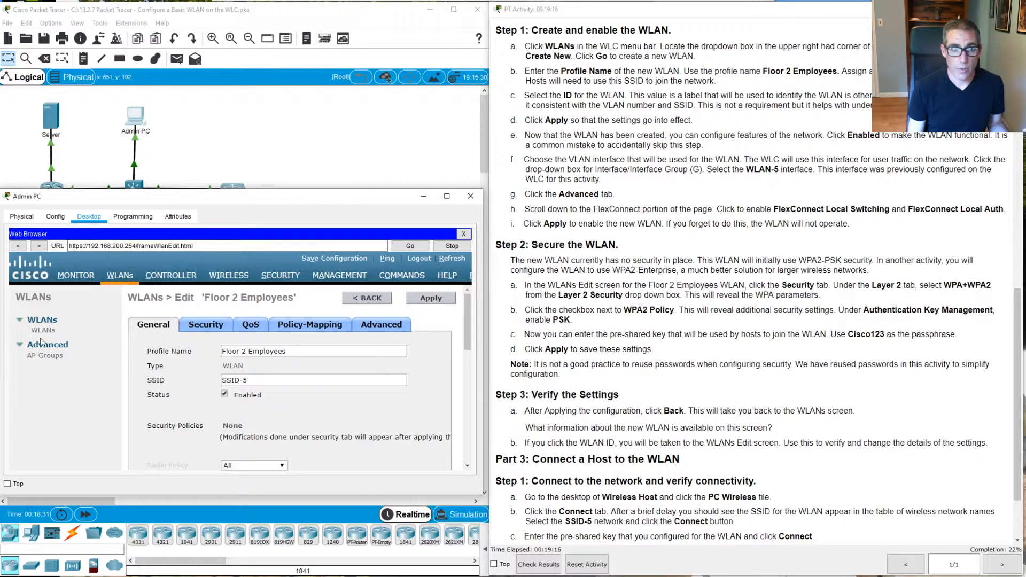
pyautogui.scroll(-1, 377, 357)
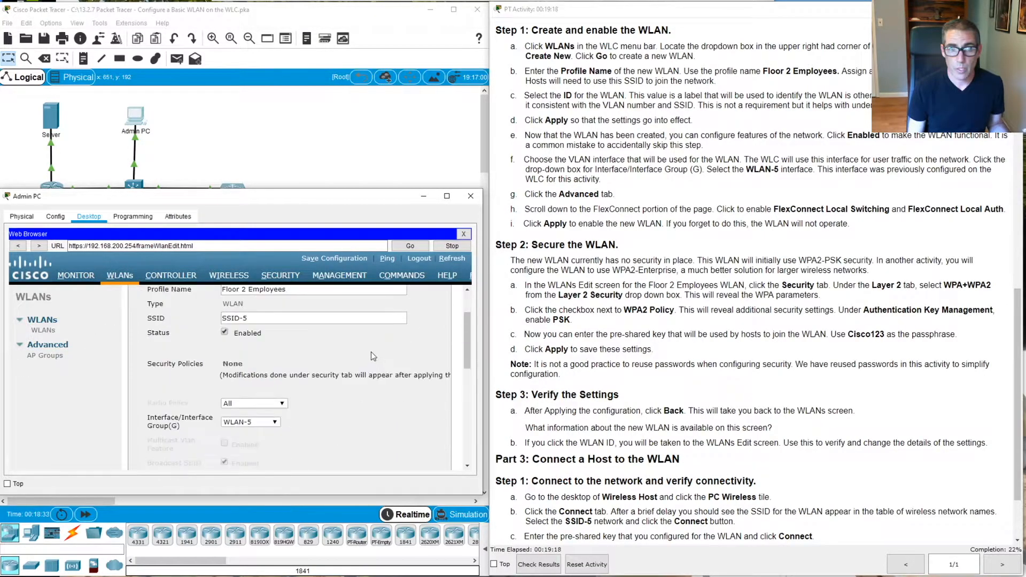
pyautogui.scroll(1, 262, 343)
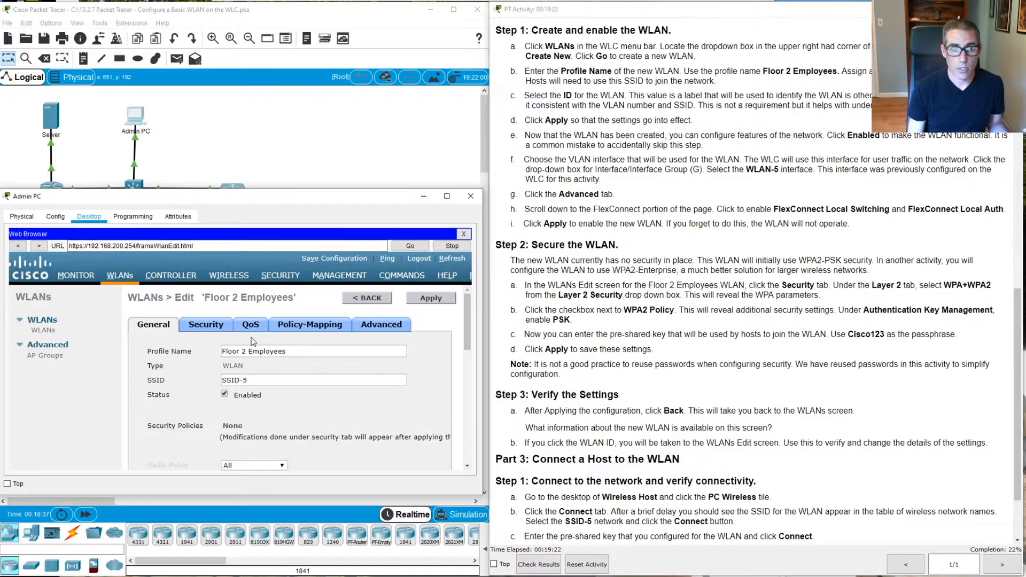
# Set the WLAN's Layer 2 Security to WPA+WPA2 and enable WPA2 Policy with AES encryption
pyautogui.click(207, 325)
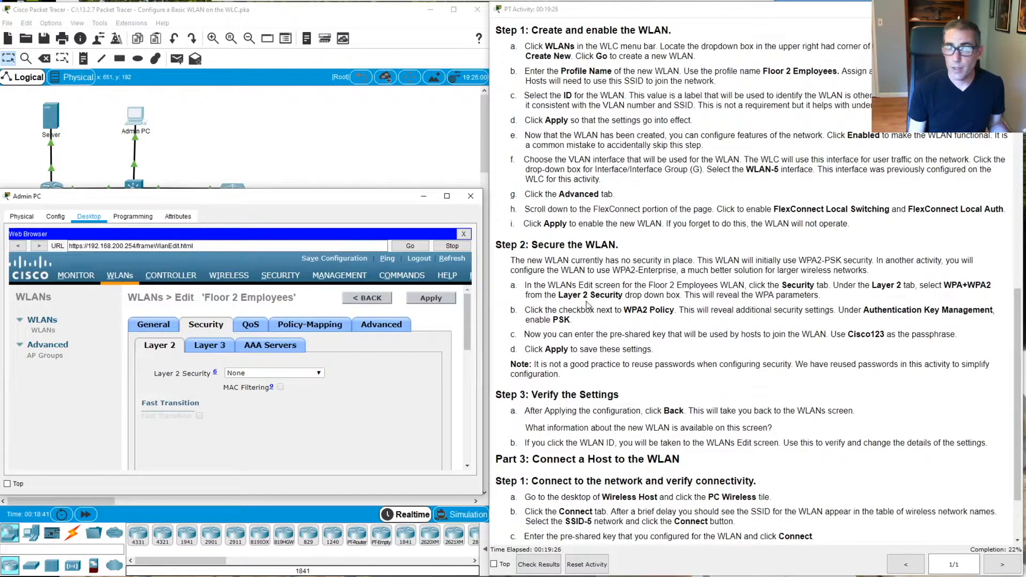
pyautogui.click(310, 373)
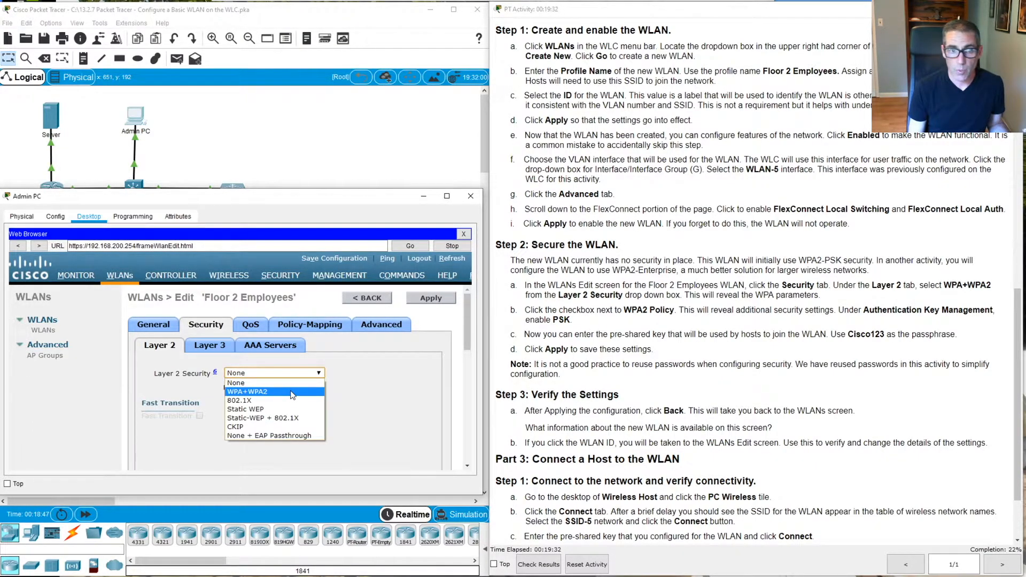
pyautogui.click(292, 394)
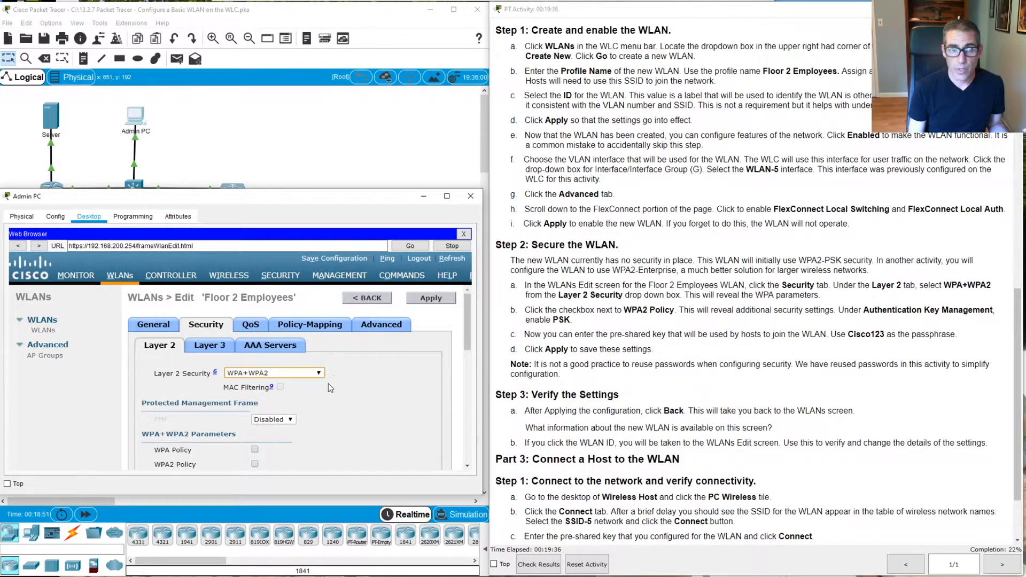
pyautogui.scroll(-1, 294, 390)
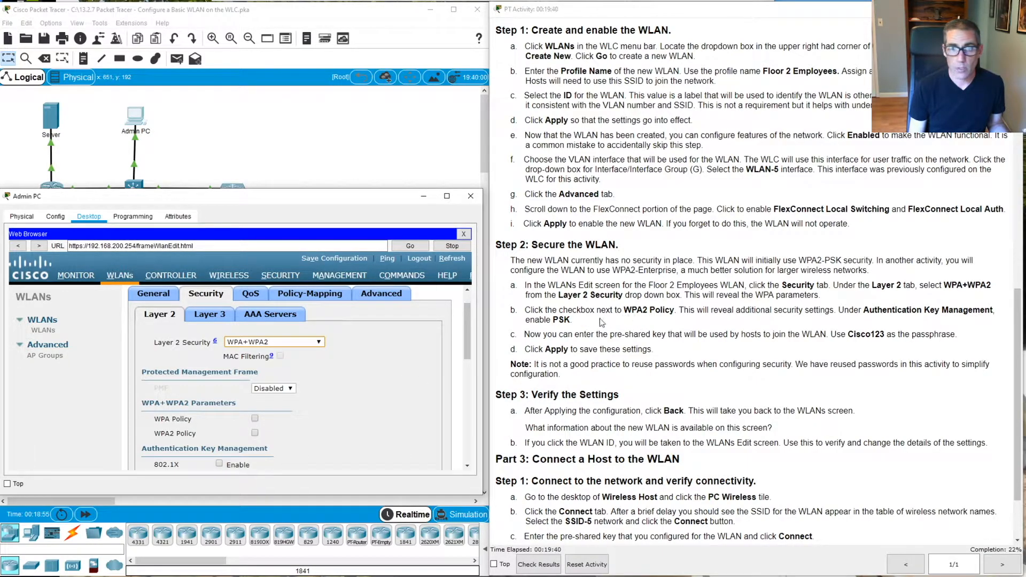
pyautogui.click(257, 435)
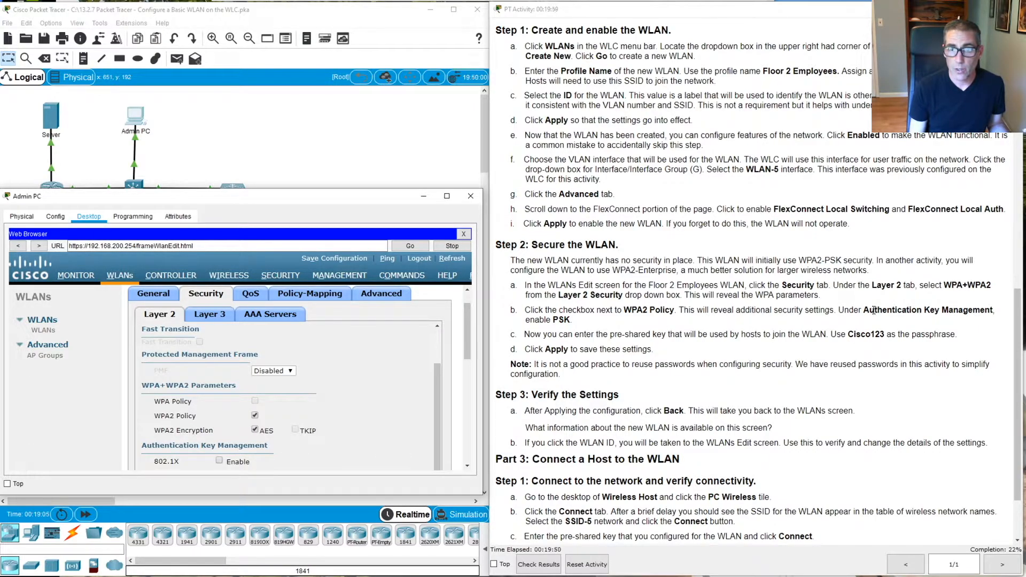
# Enable PSK key management and enter the pre-shared passphrase
pyautogui.scroll(-3, 314, 371)
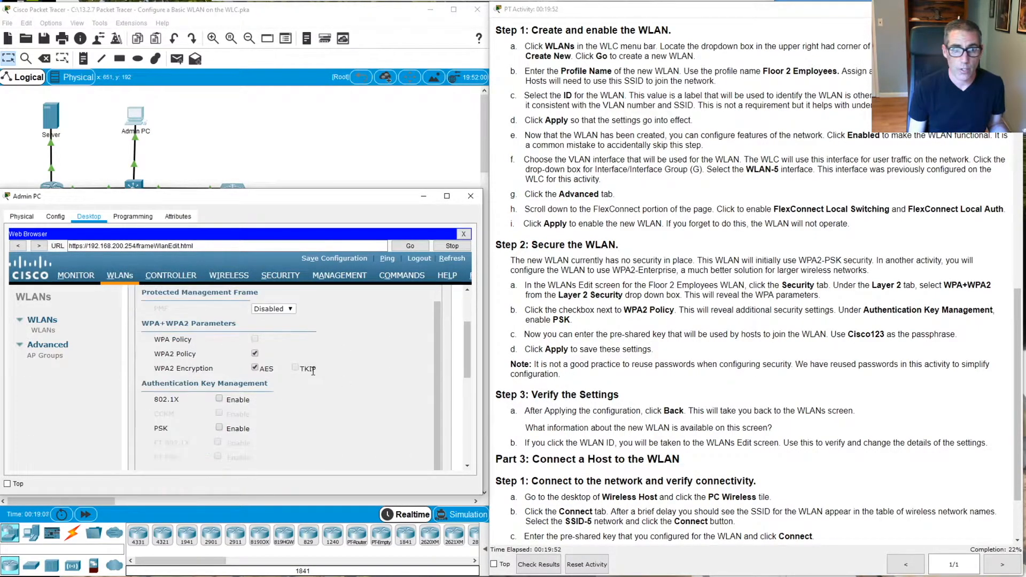
pyautogui.click(219, 428)
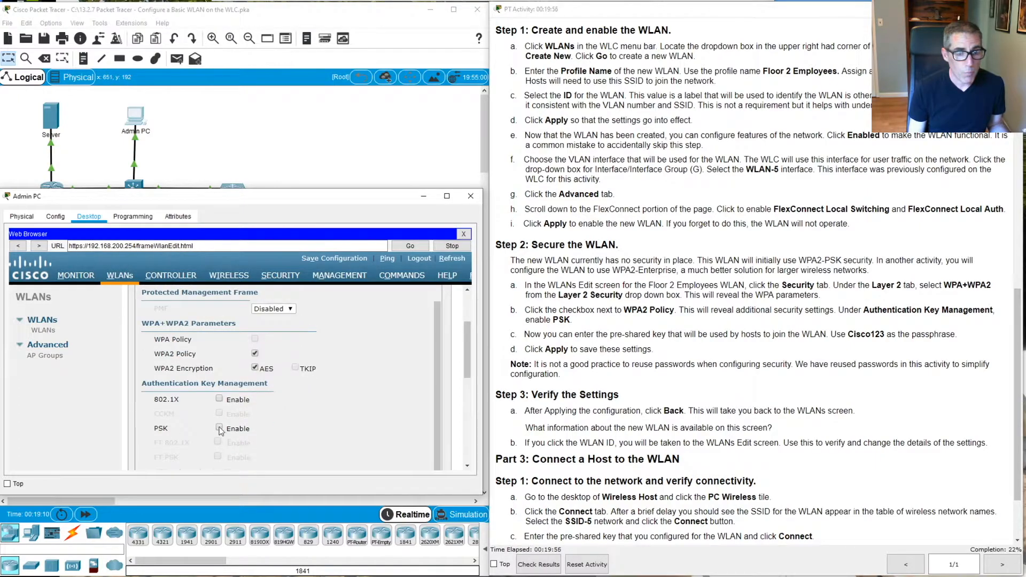
pyautogui.scroll(-2, 398, 393)
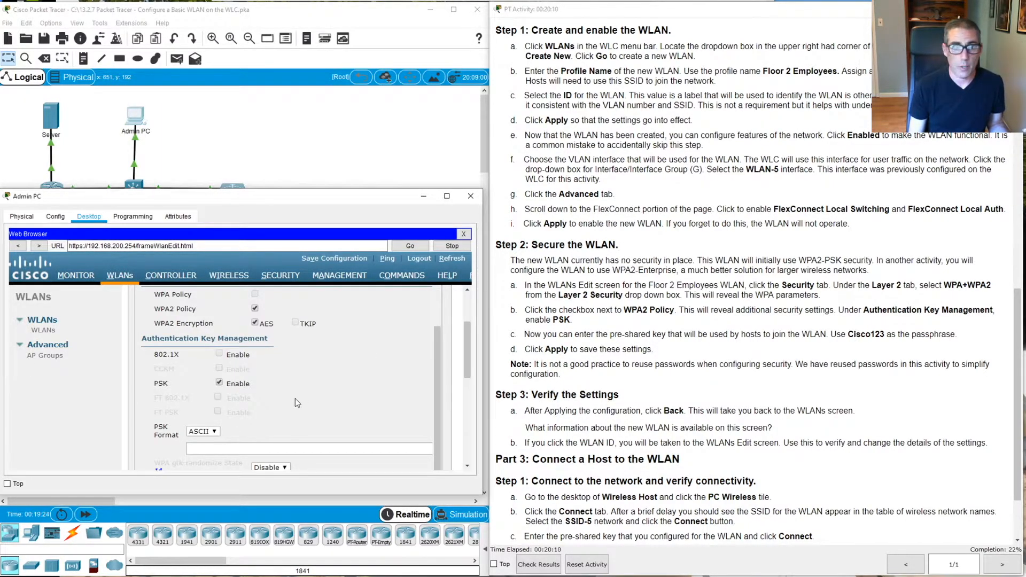
pyautogui.click(301, 454)
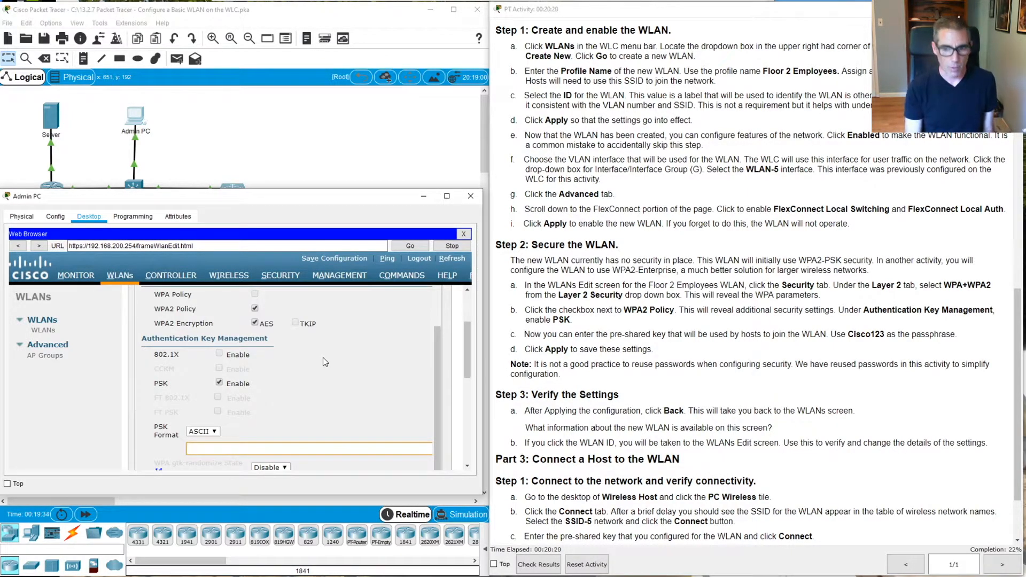
pyautogui.write('co')
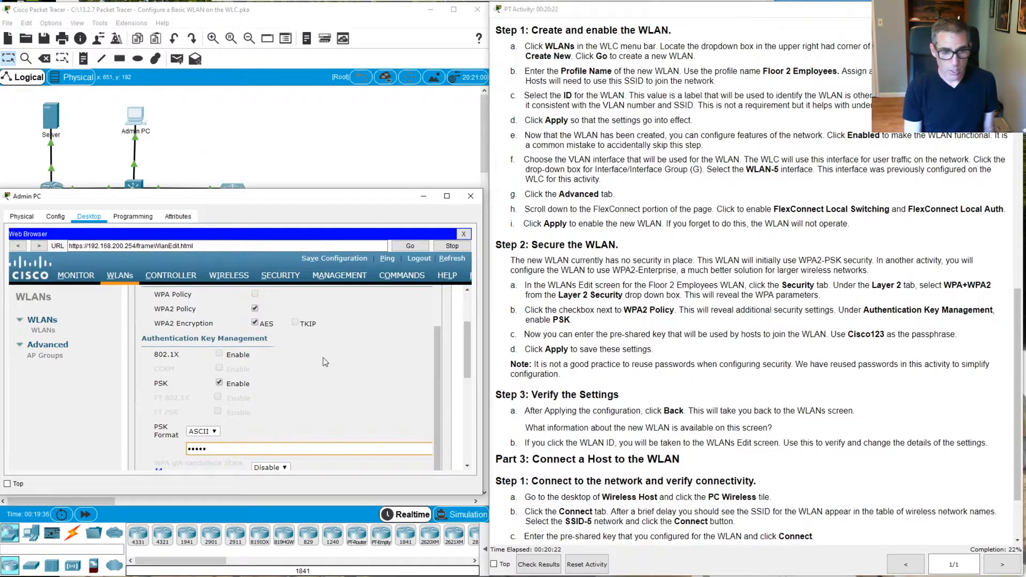
pyautogui.write('123')
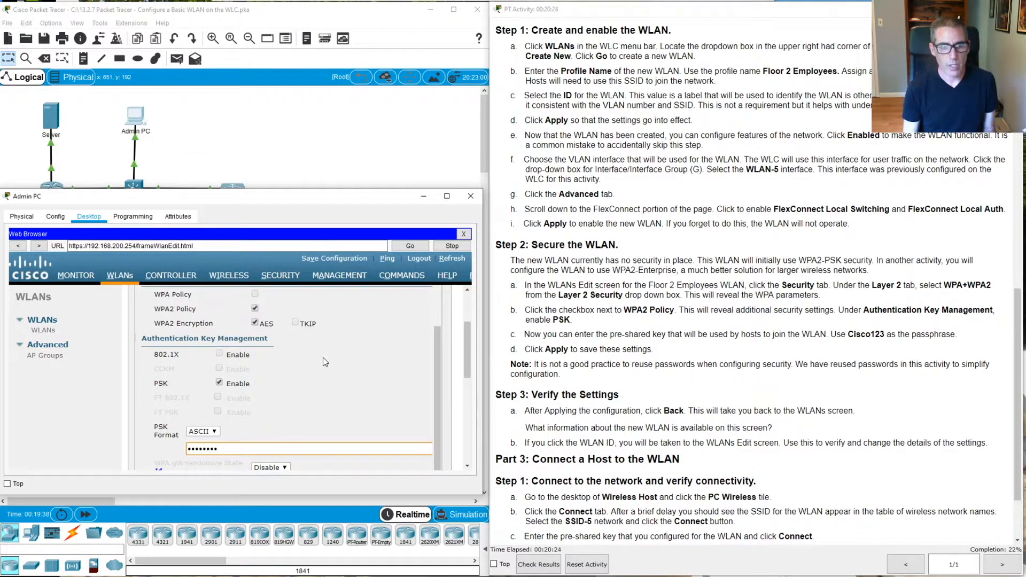
# Apply the new WLAN security settings
pyautogui.scroll(-3, 323, 357)
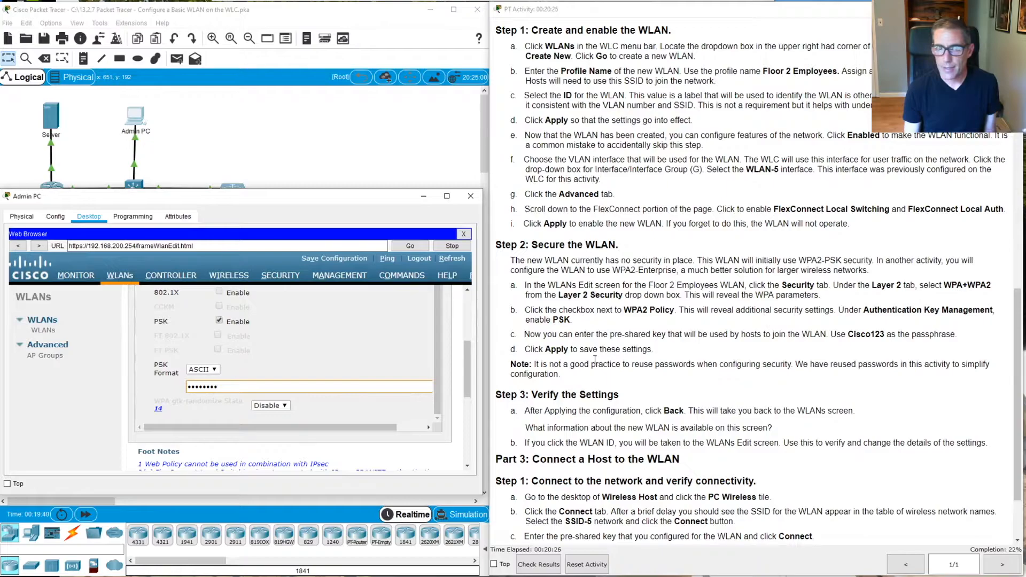
pyautogui.scroll(-3, 395, 396)
pyautogui.scroll(6, 397, 395)
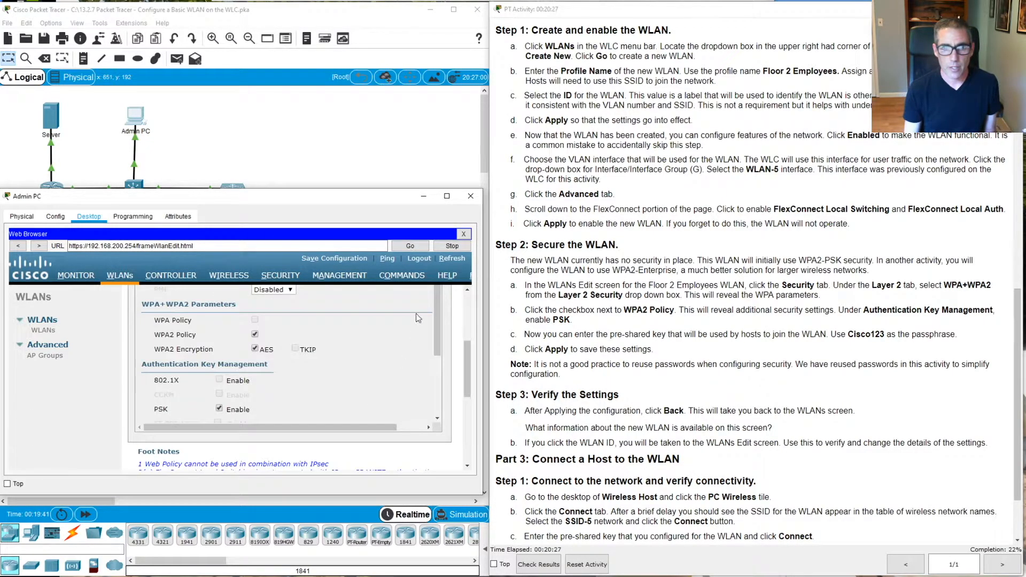
pyautogui.click(466, 300)
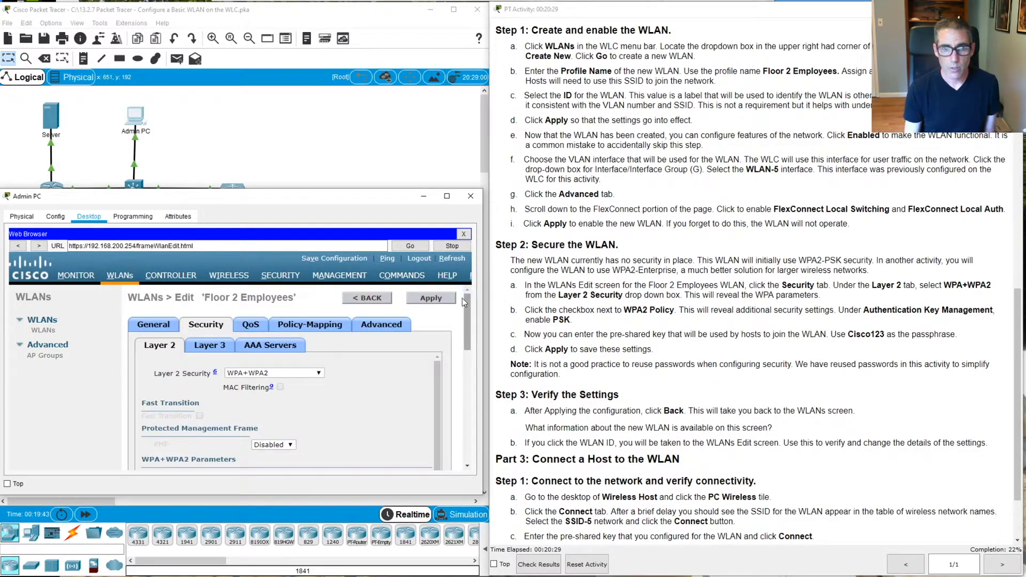
pyautogui.click(429, 299)
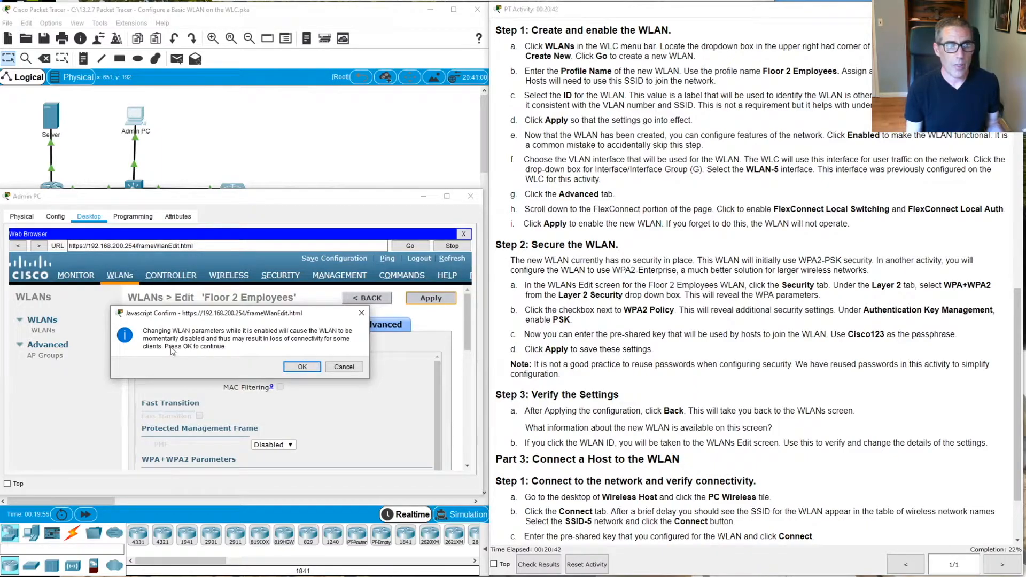
# Confirm the change and verify Security Policies now reads [WPA2][Auth(PSK)]
pyautogui.click(301, 367)
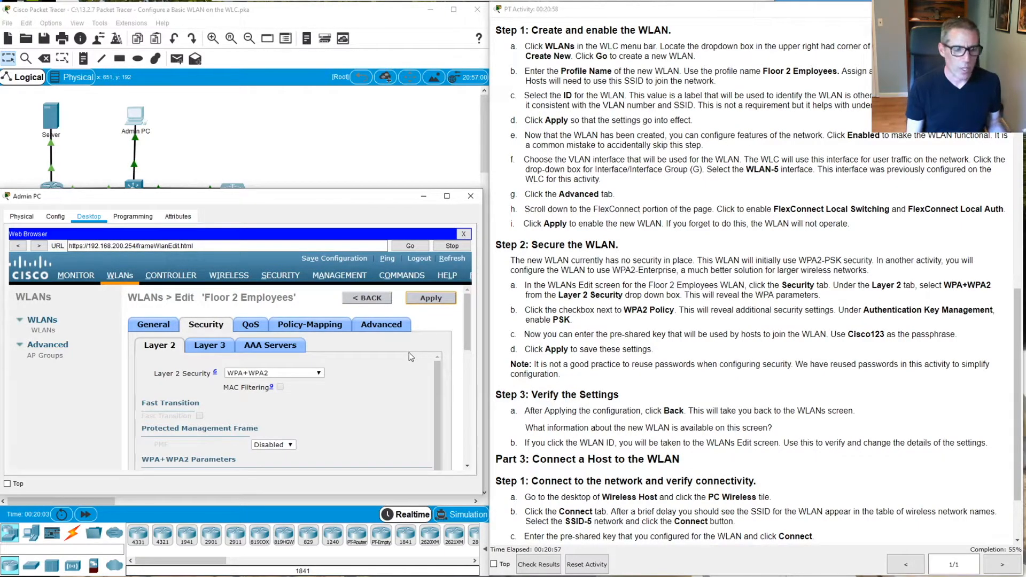
pyautogui.scroll(-3, 841, 400)
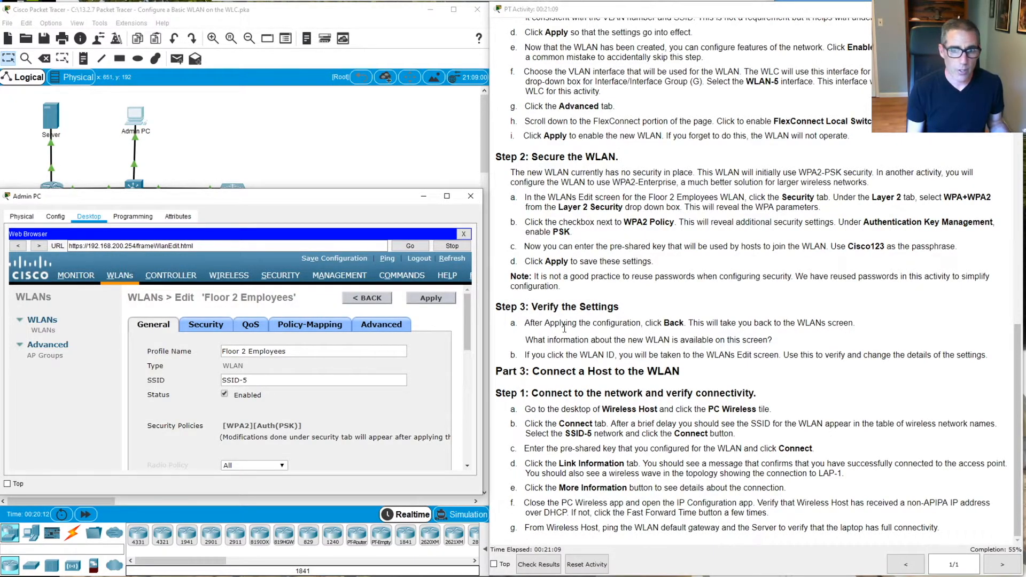
pyautogui.click(43, 322)
pyautogui.click(43, 322)
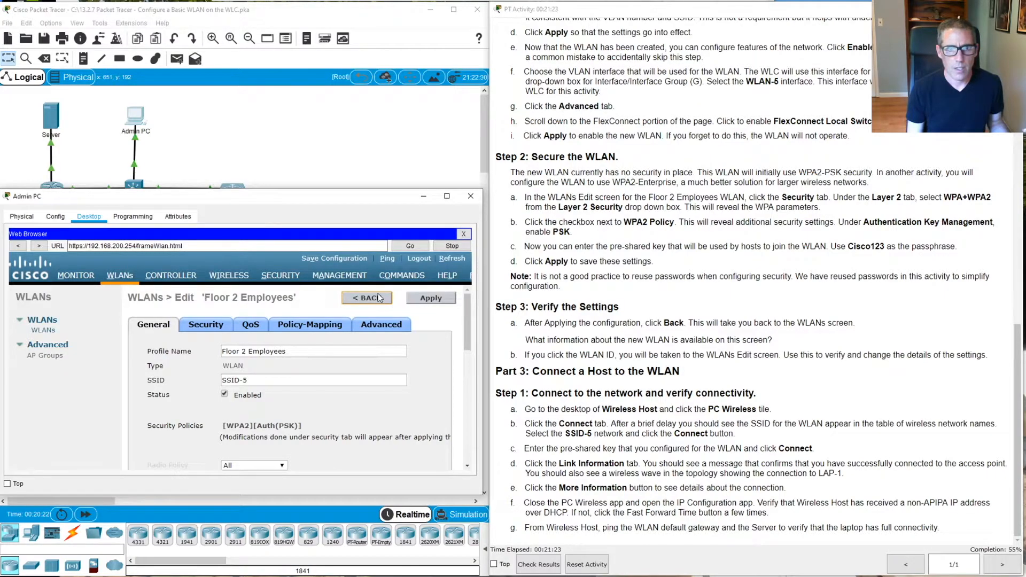
# Go back to the WLANs list and scroll to see SSID-5's admin status and security policy
pyautogui.click(353, 299)
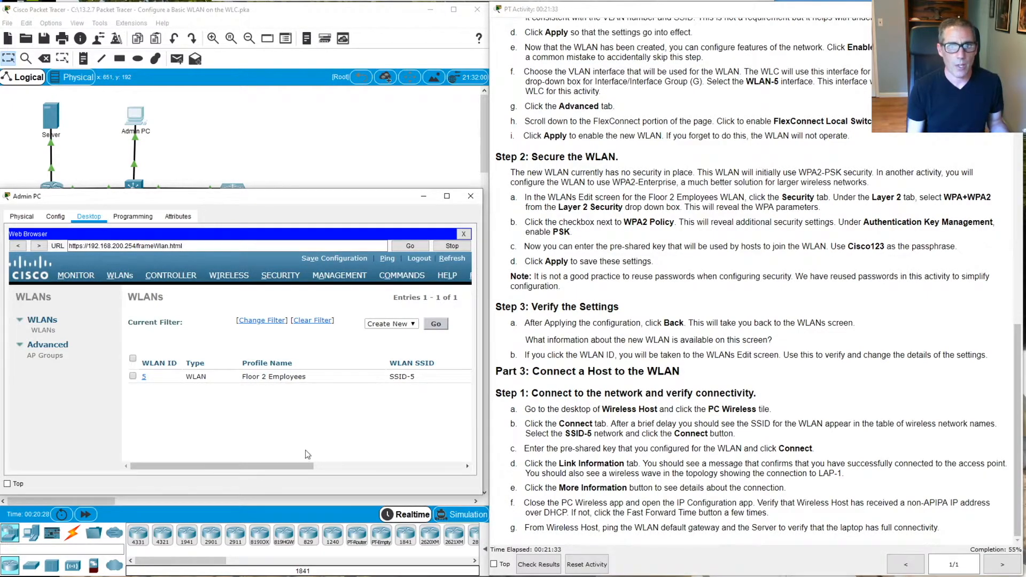
pyautogui.moveTo(307, 469); pyautogui.dragTo(447, 460)
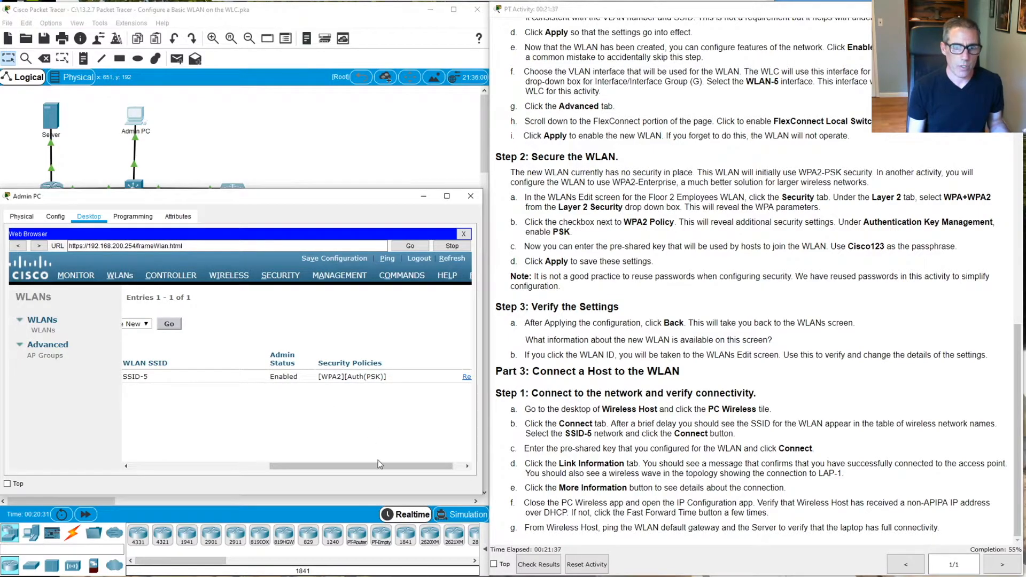
pyautogui.moveTo(392, 466); pyautogui.dragTo(154, 461)
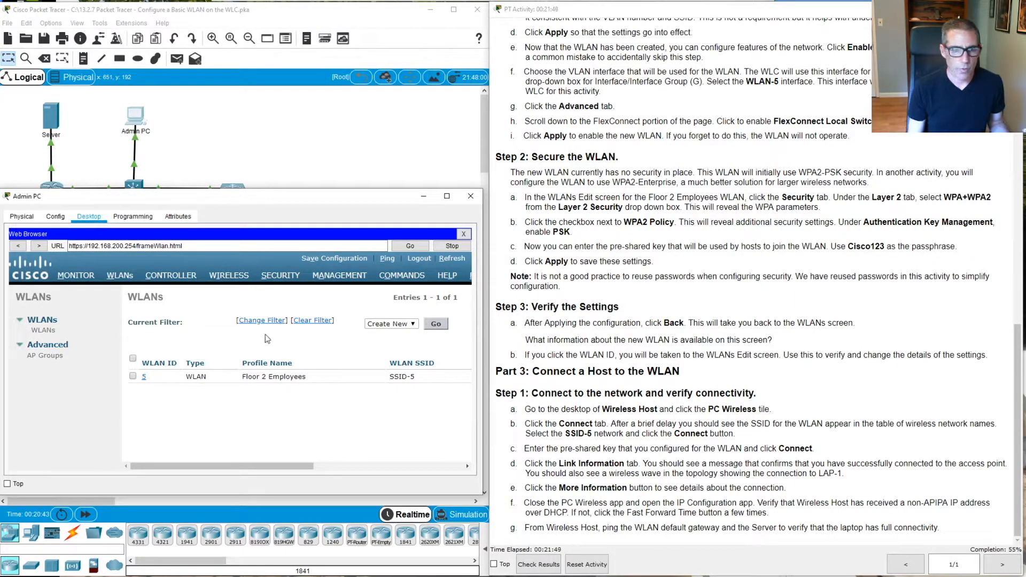
pyautogui.click(731, 318)
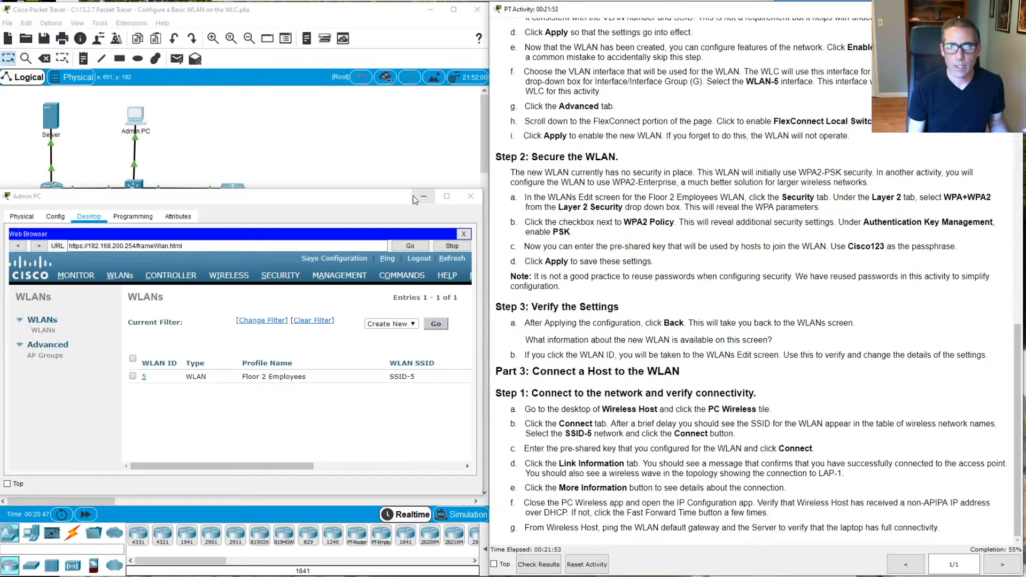
# Close Admin PC, launch PC Wireless on Wireless Host, and enlarge its window
pyautogui.click(463, 198)
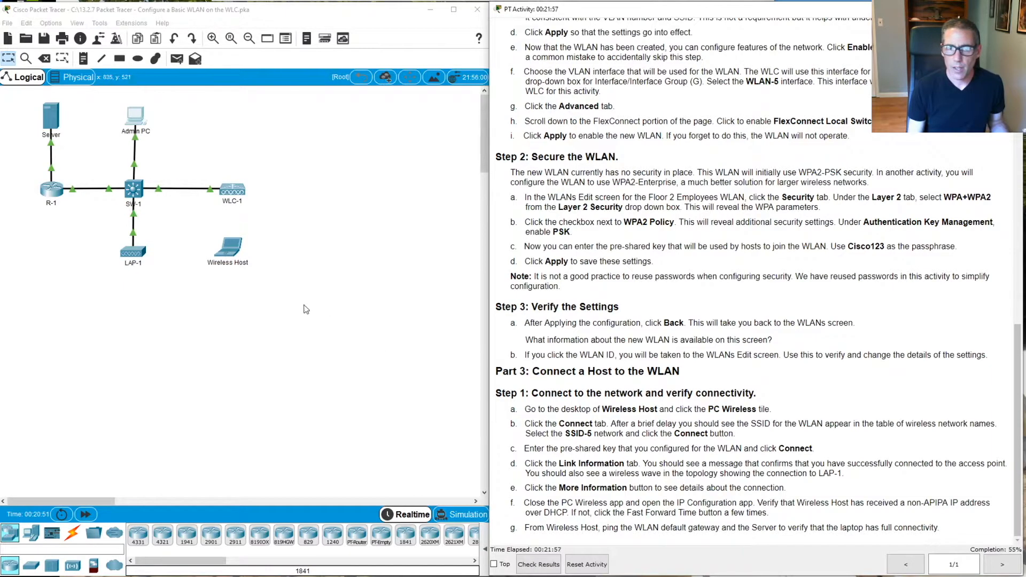
pyautogui.click(239, 247)
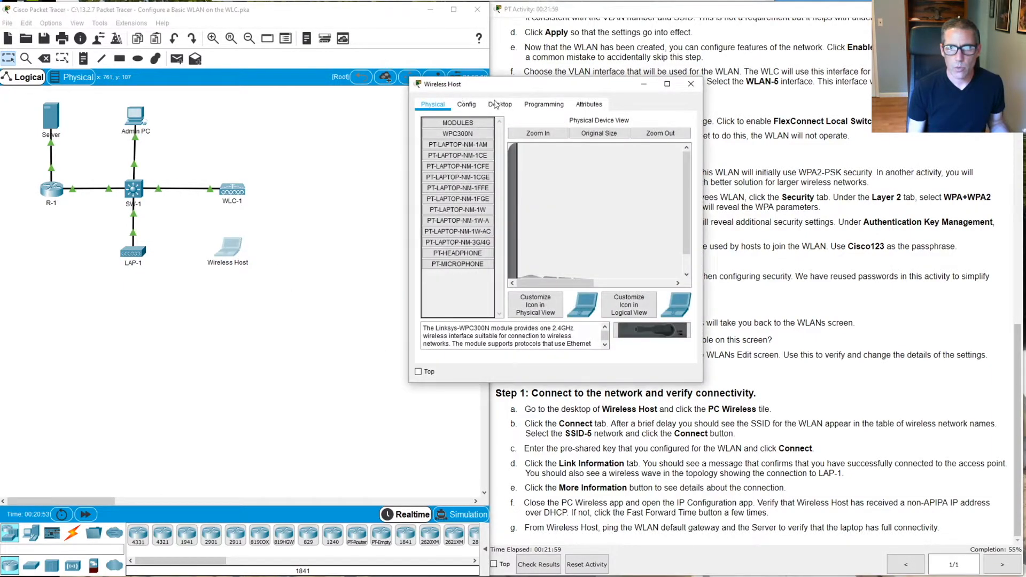
pyautogui.moveTo(518, 91); pyautogui.dragTo(212, 160)
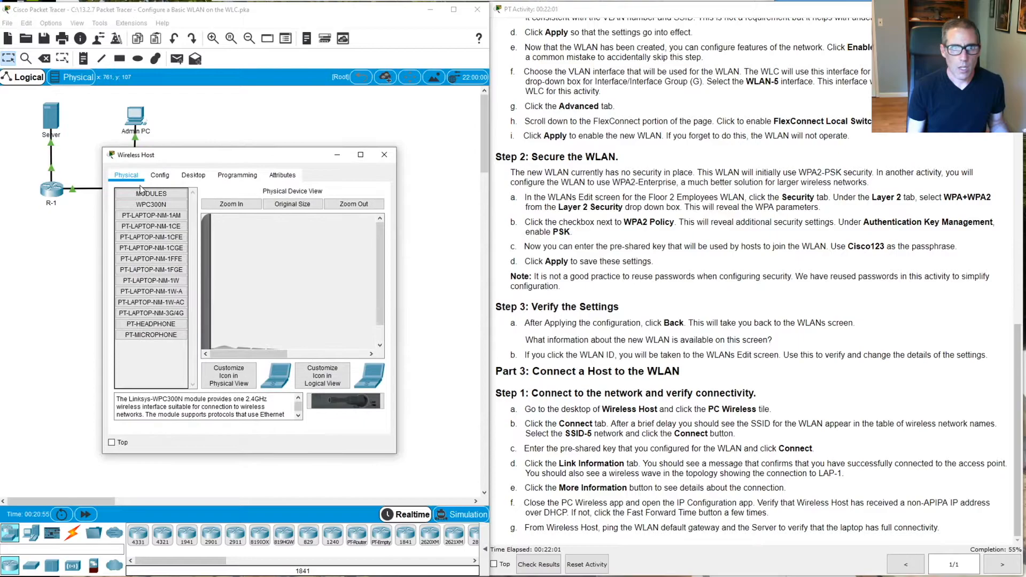
pyautogui.click(183, 177)
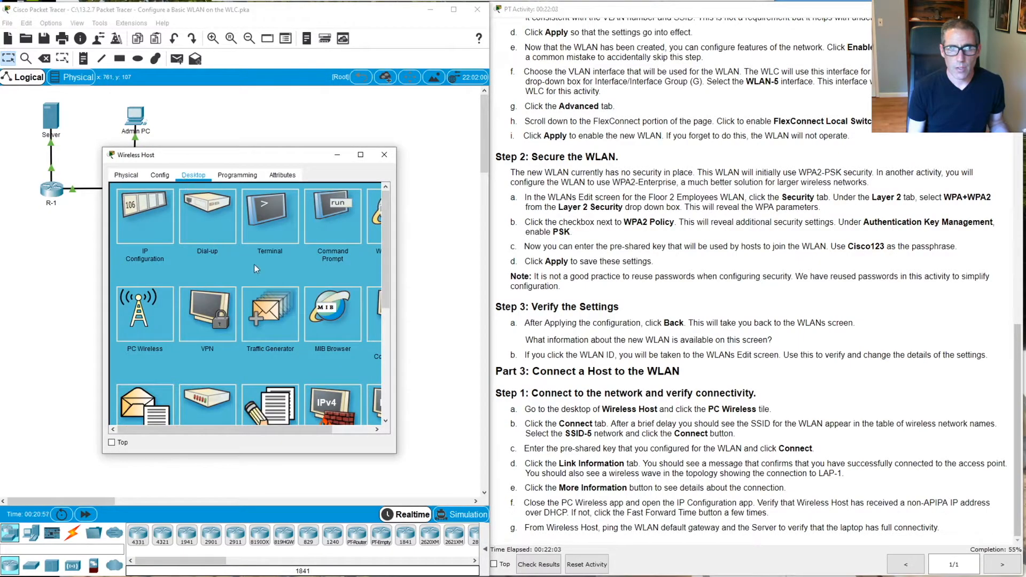
pyautogui.click(138, 319)
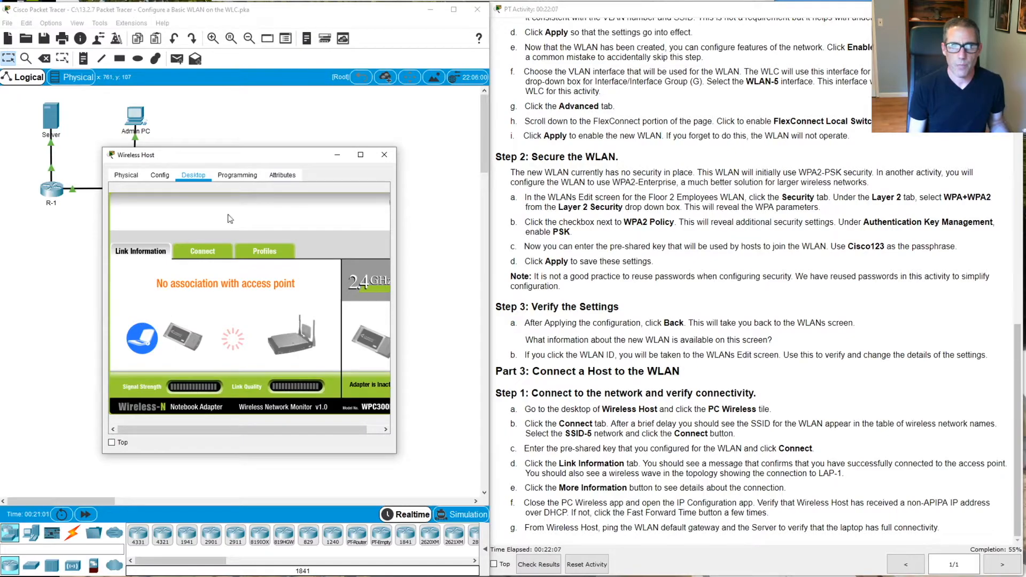
pyautogui.moveTo(127, 148); pyautogui.dragTo(57, 153)
pyautogui.moveTo(304, 452); pyautogui.dragTo(487, 469)
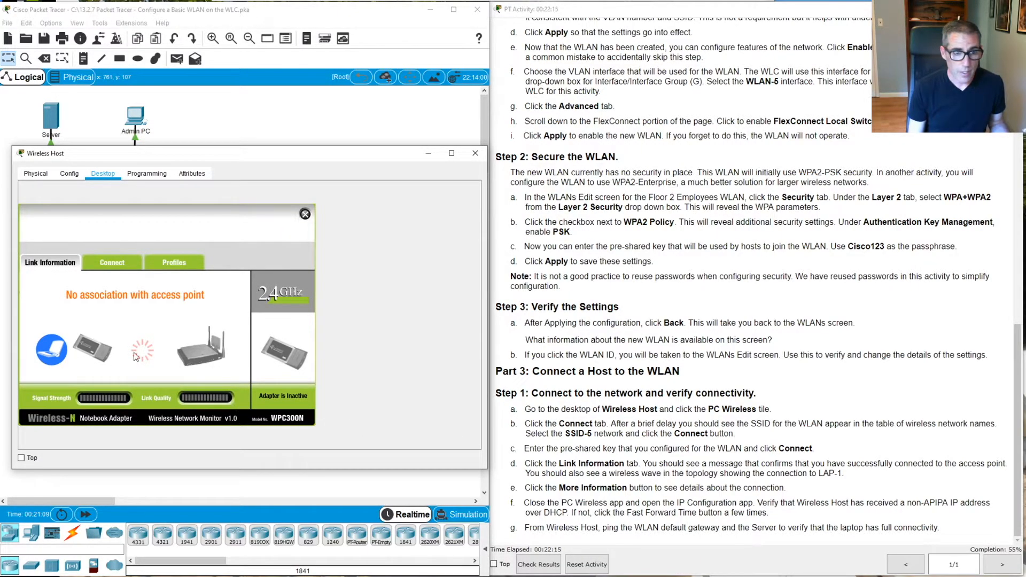
# Refresh Wireless Host's available networks and select SSID-5 (WPA2-PSK, channel 1)
pyautogui.click(111, 262)
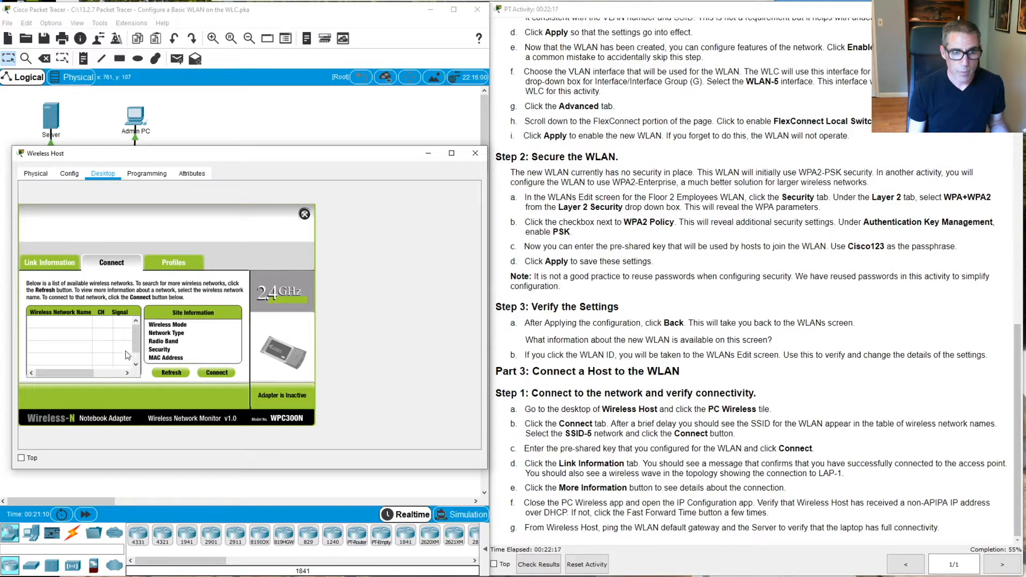
pyautogui.click(166, 373)
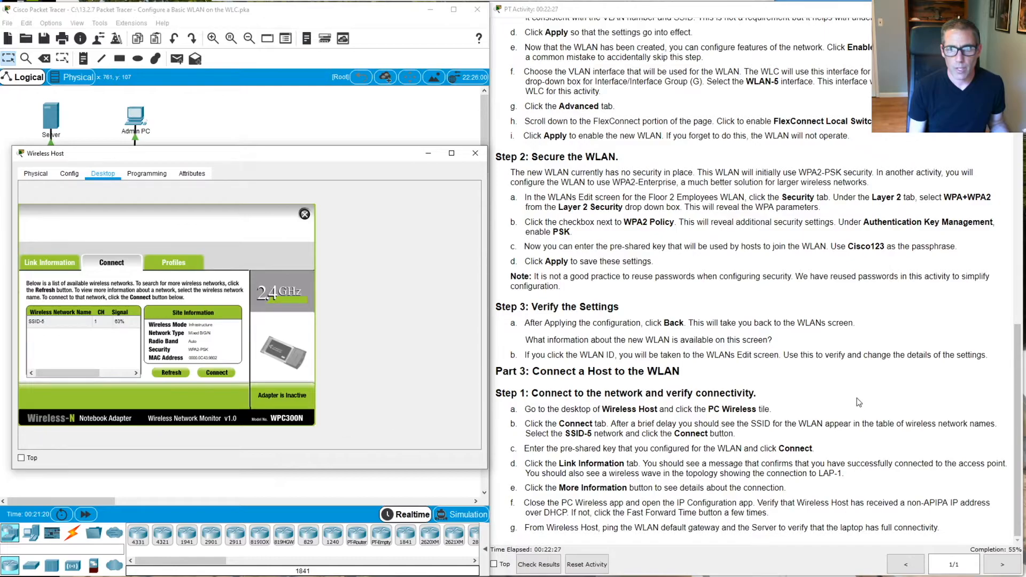
pyautogui.click(172, 372)
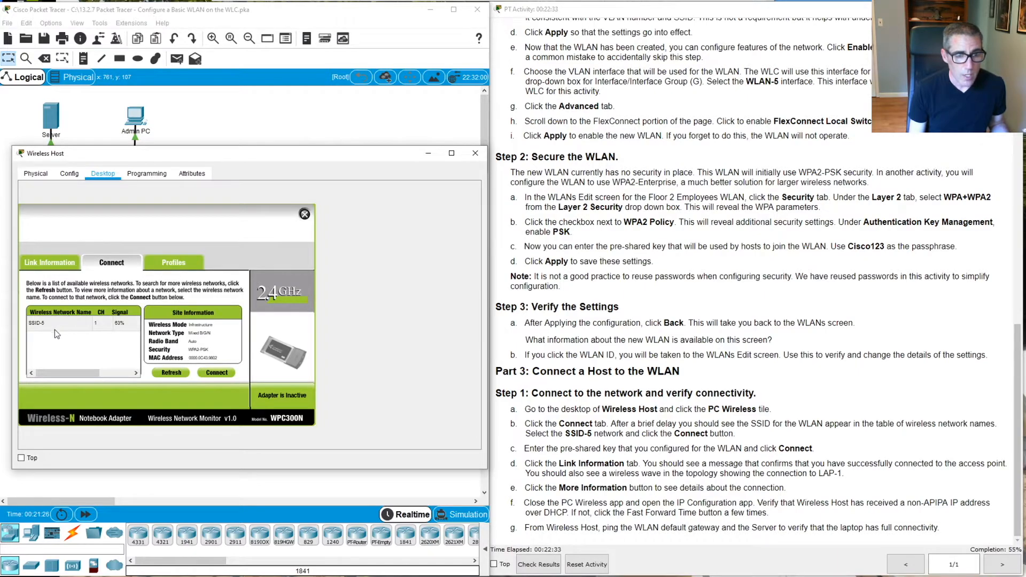
pyautogui.click(41, 324)
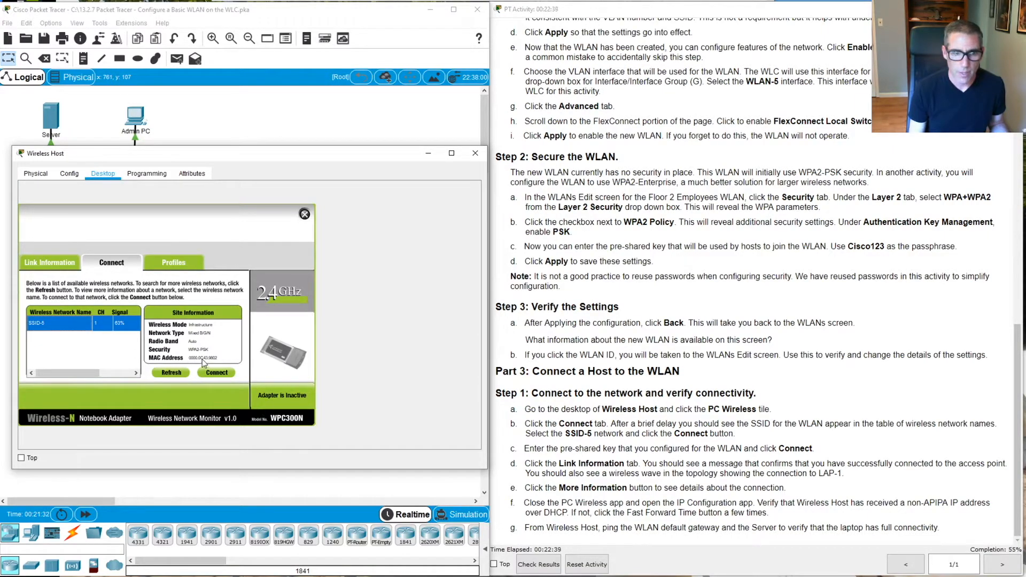
# Connect Wireless Host to SSID-5 using WPA2-Personal and the pre-shared key
pyautogui.click(211, 374)
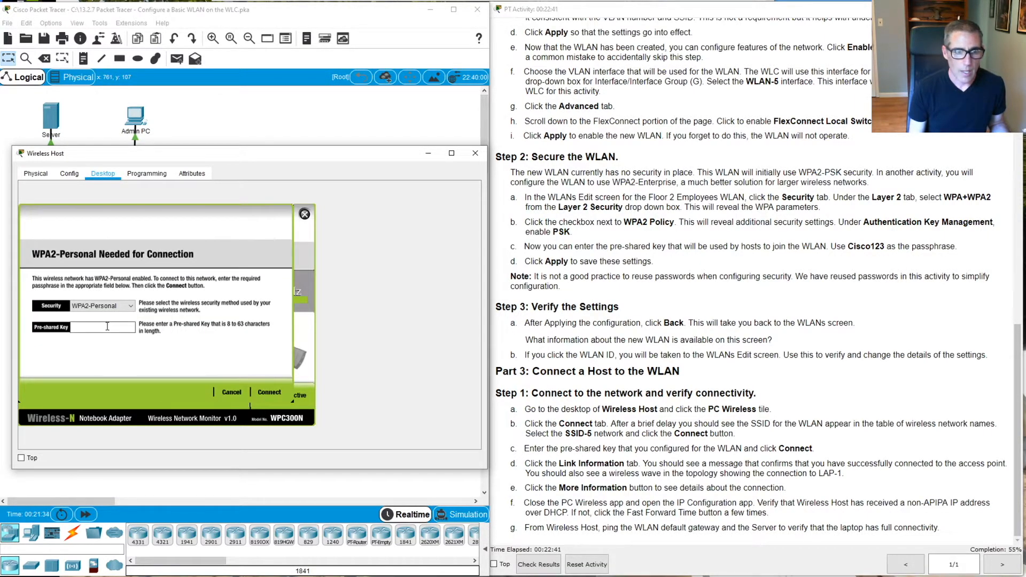
pyautogui.click(109, 307)
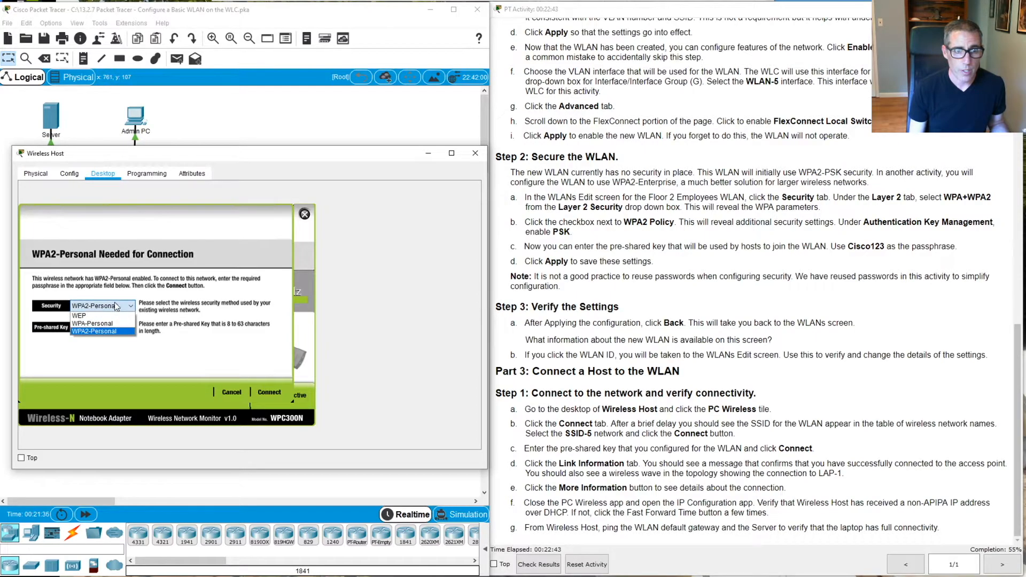
pyautogui.click(120, 332)
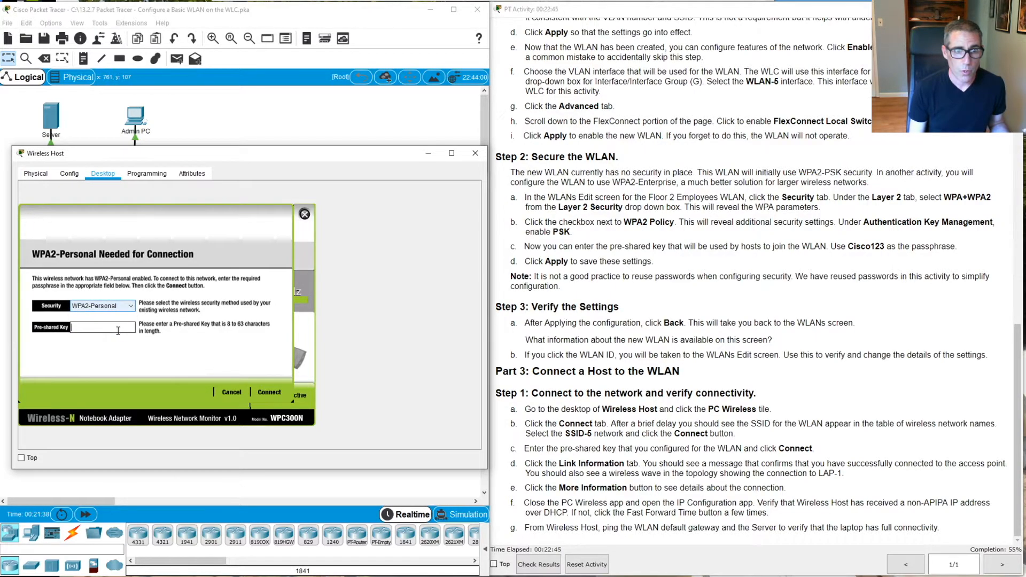
pyautogui.write('Cisco123')
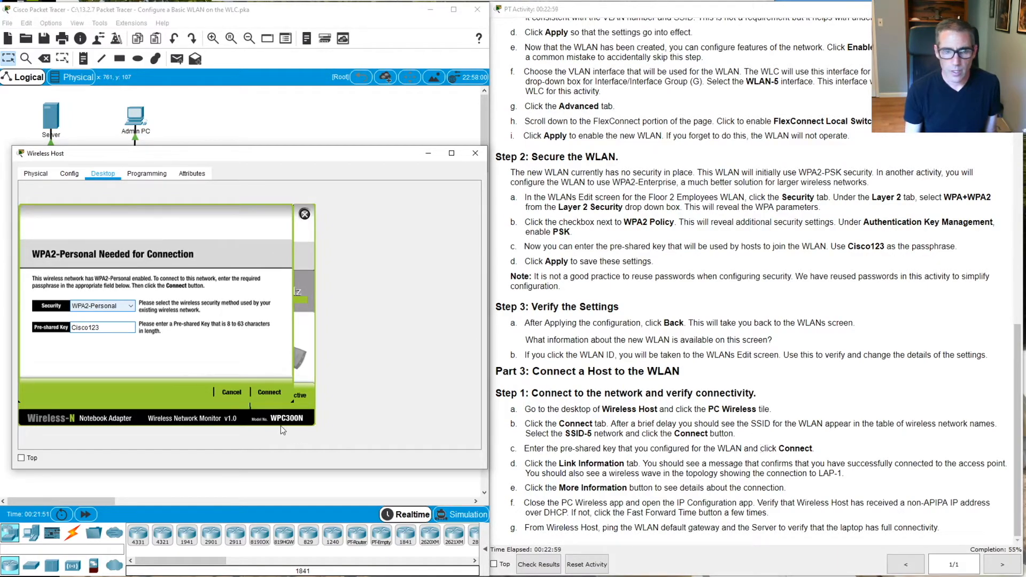
pyautogui.click(269, 392)
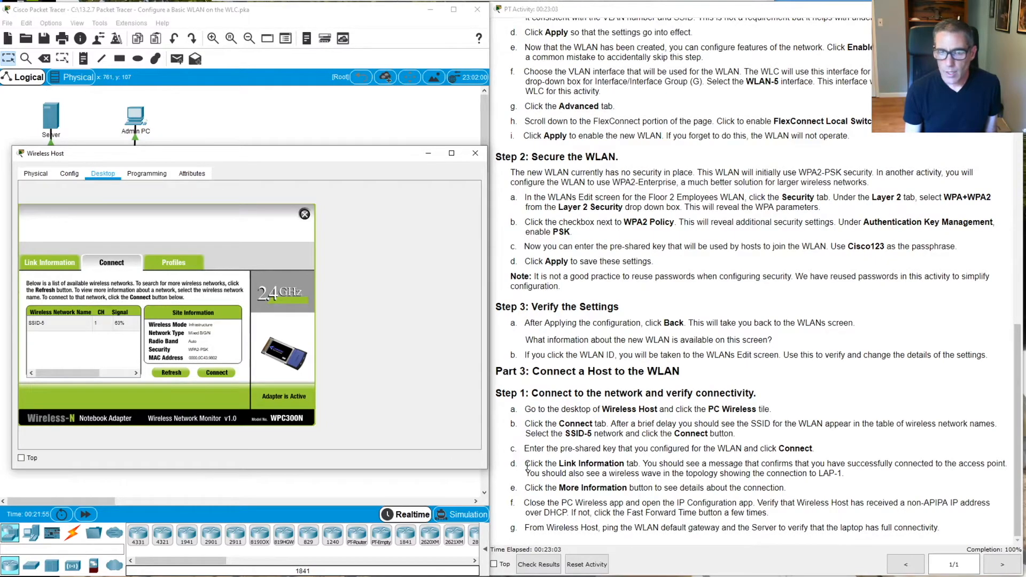
pyautogui.click(62, 269)
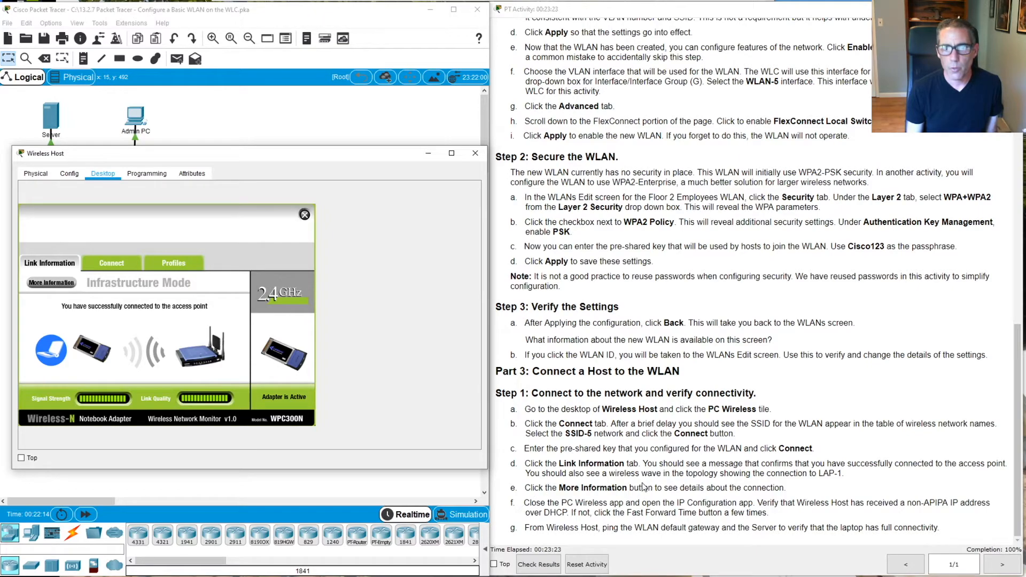
# View the detailed status showing SSID-5, WPA2-Personal and gateway 192.168.5.1
pyautogui.click(51, 283)
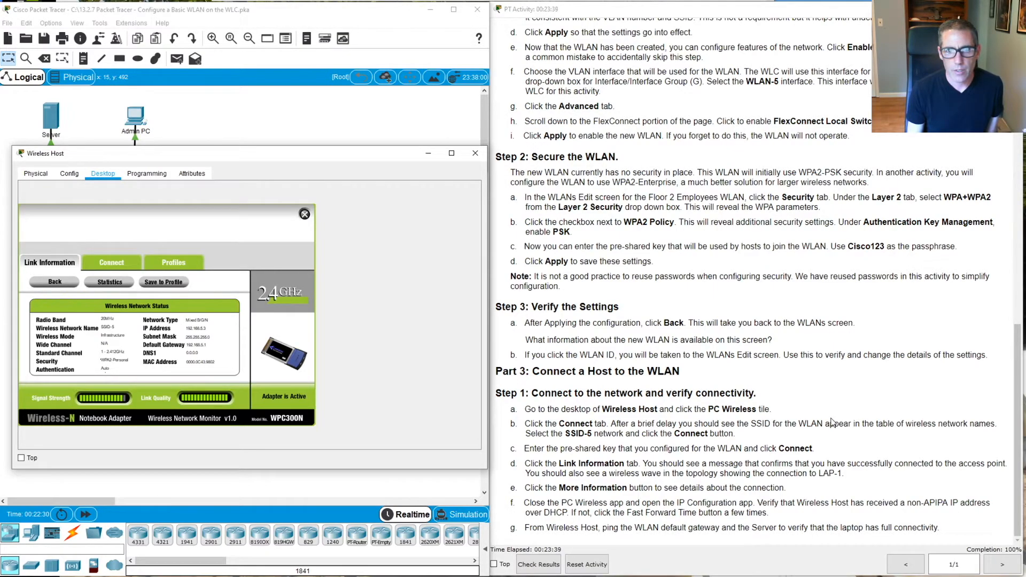
pyautogui.scroll(1, 832, 423)
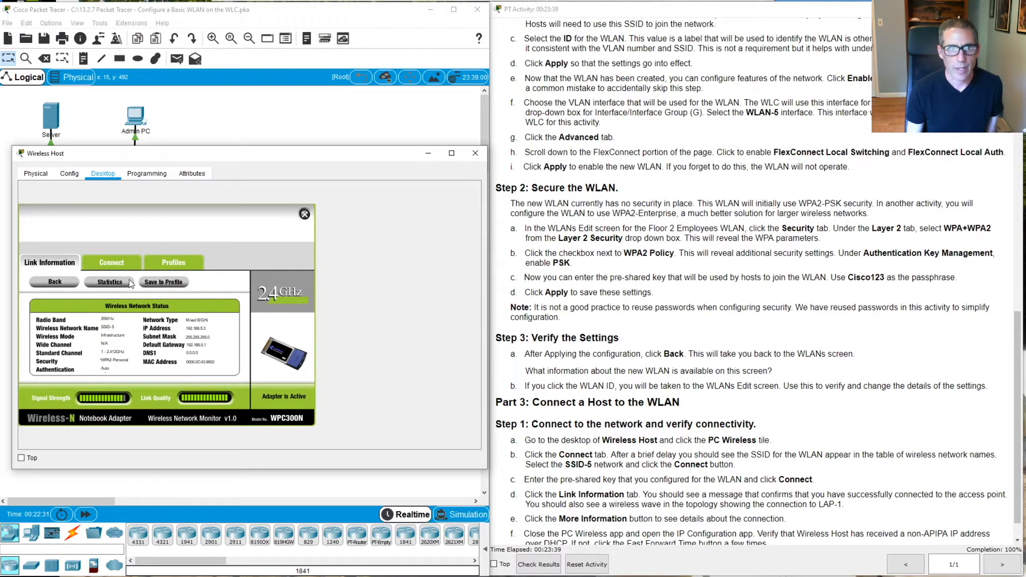
pyautogui.click(305, 214)
# Run ipconfig in Wireless Host's Command Prompt, showing address 192.168.5.3
pyautogui.click(332, 217)
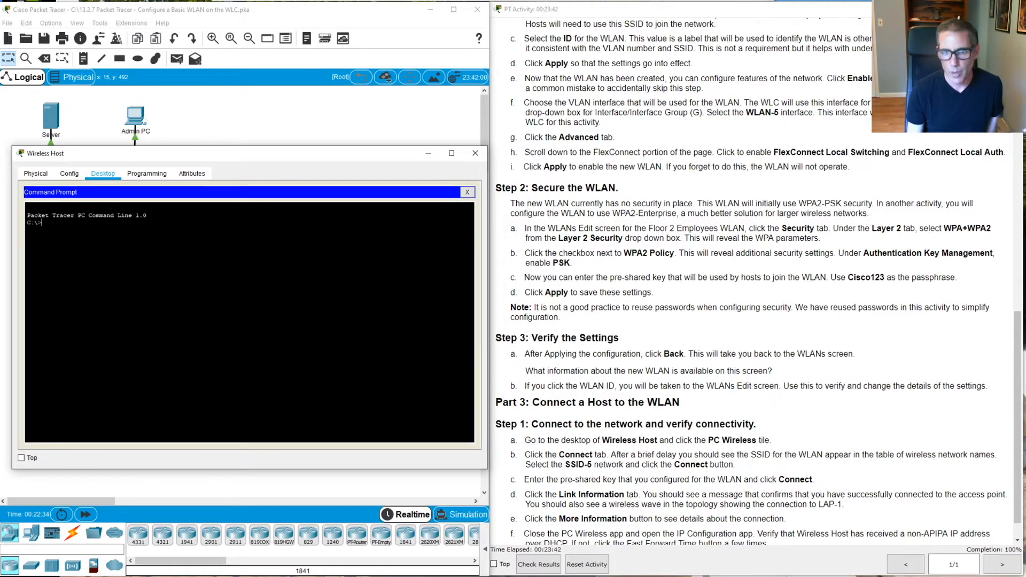
pyautogui.scroll(-1, 713, 354)
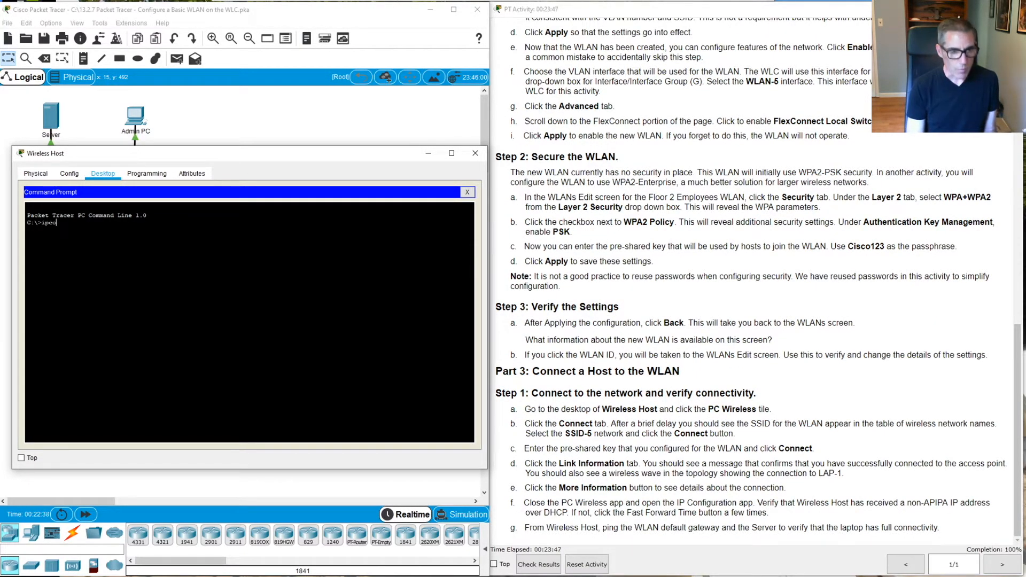
pyautogui.write('ipconfig')
pyautogui.press('Return')
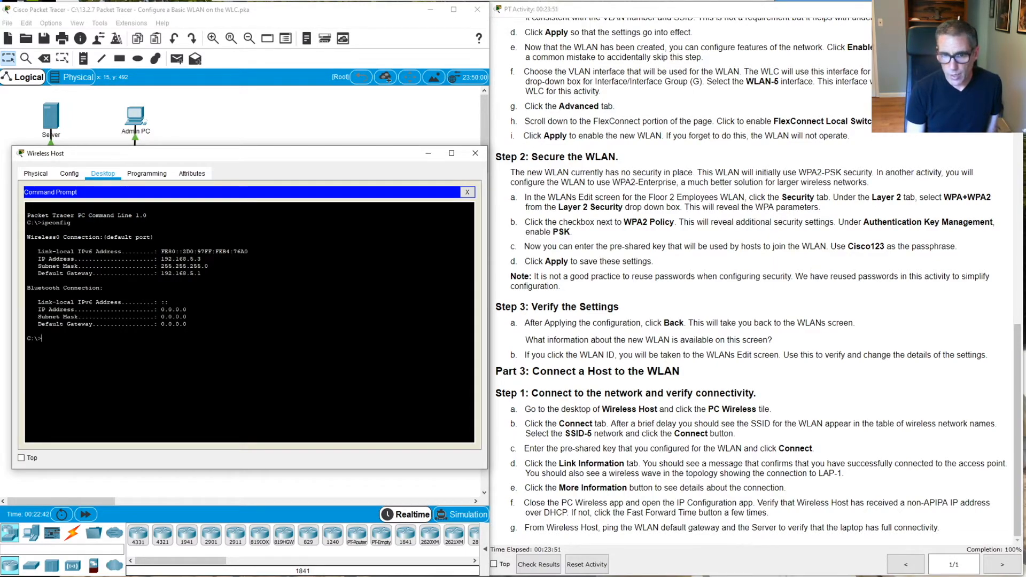
# Ping the gateway 192.168.5.1, receiving 4 of 4 replies
pyautogui.write('ping 192.168.')
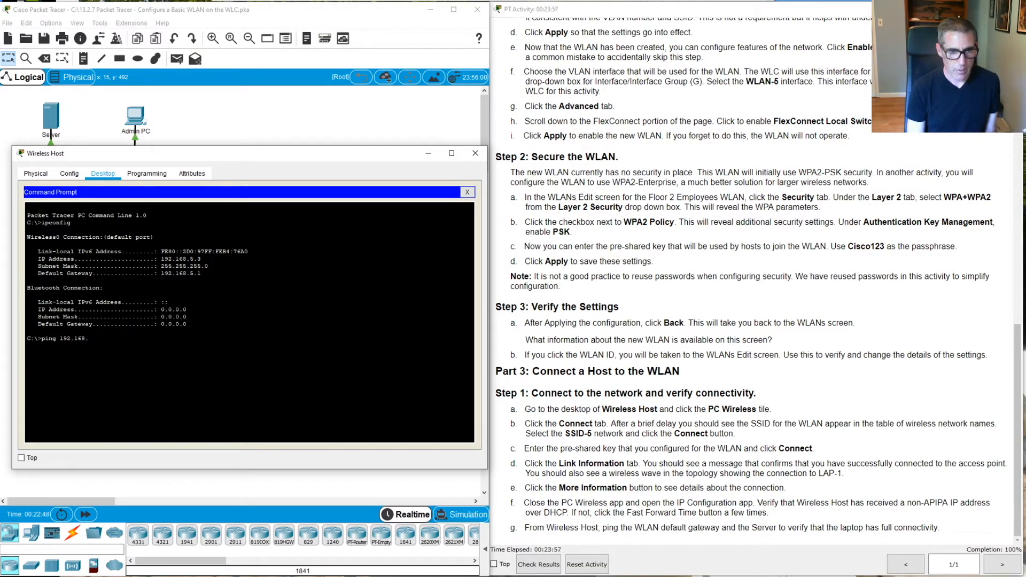
pyautogui.write('5.1')
pyautogui.press('Return')
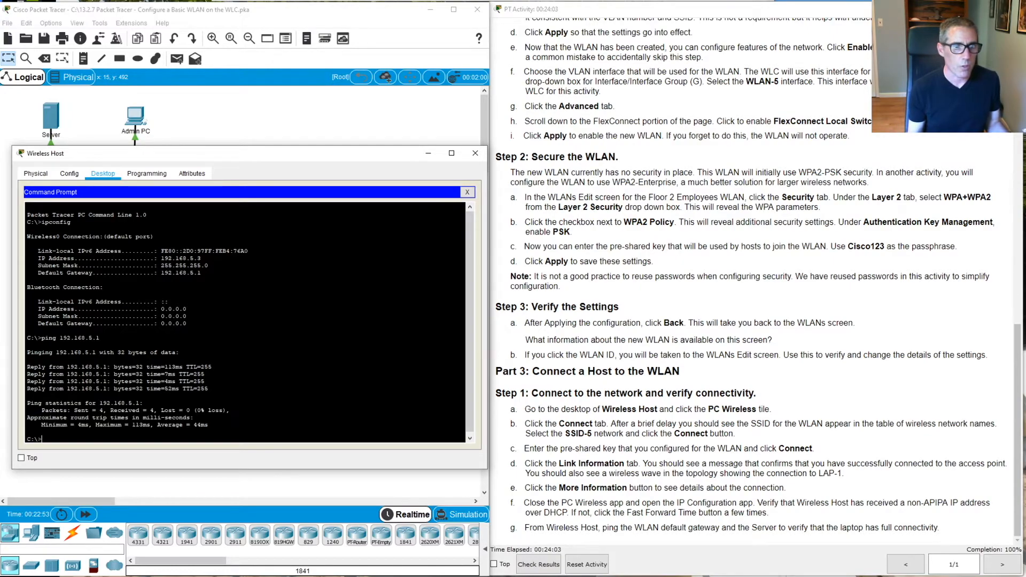
pyautogui.moveTo(307, 155); pyautogui.dragTo(700, 170)
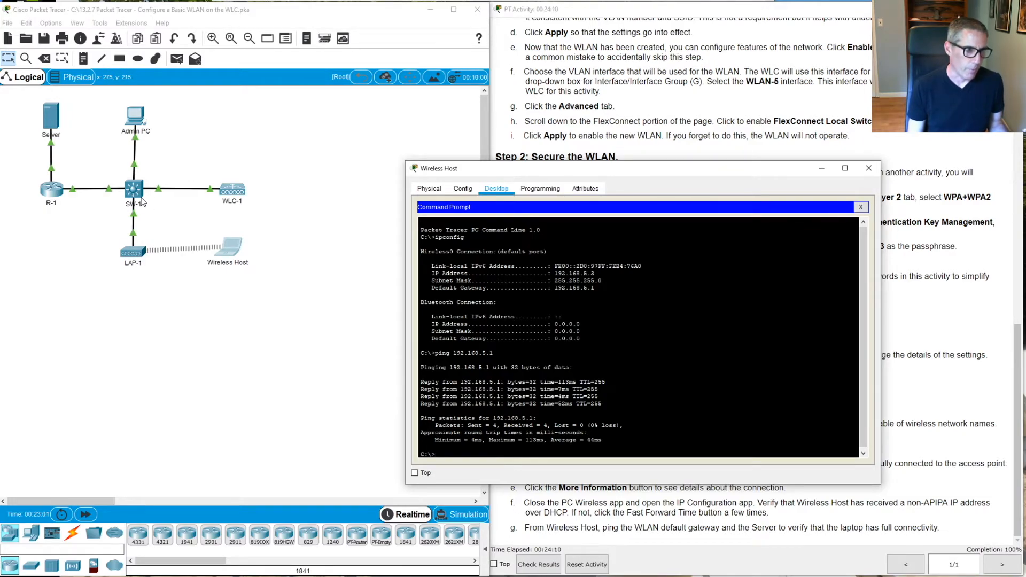
# Move the Wireless Host window back and bring the topology view to the front
pyautogui.moveTo(572, 171); pyautogui.dragTo(186, 176)
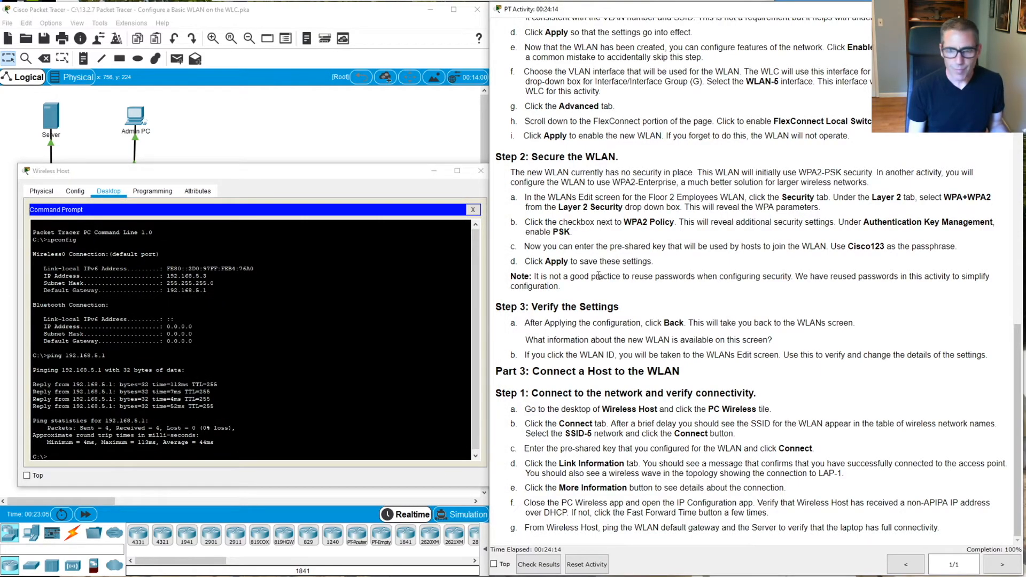
pyautogui.moveTo(381, 174); pyautogui.dragTo(369, 159)
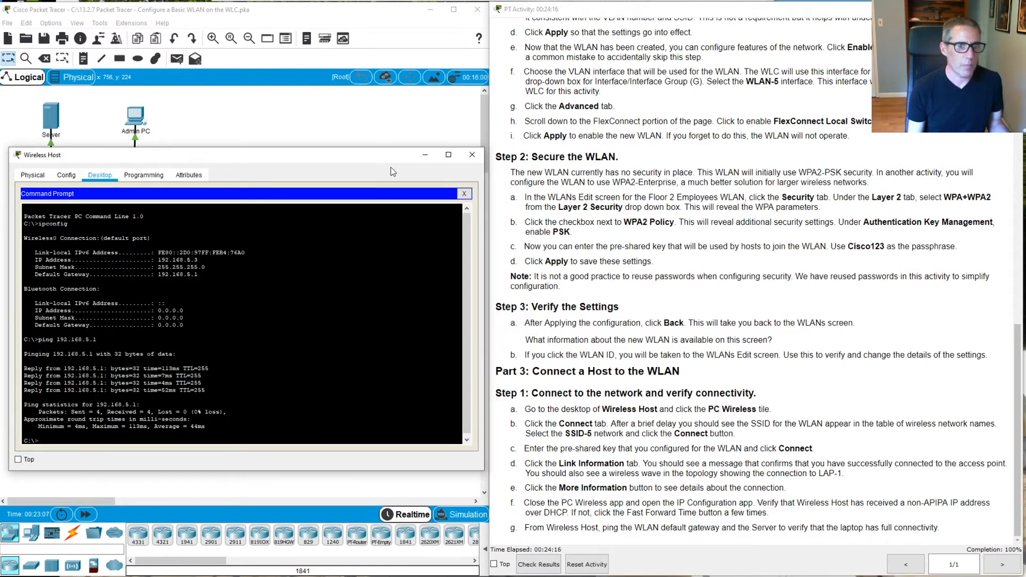
pyautogui.click(349, 126)
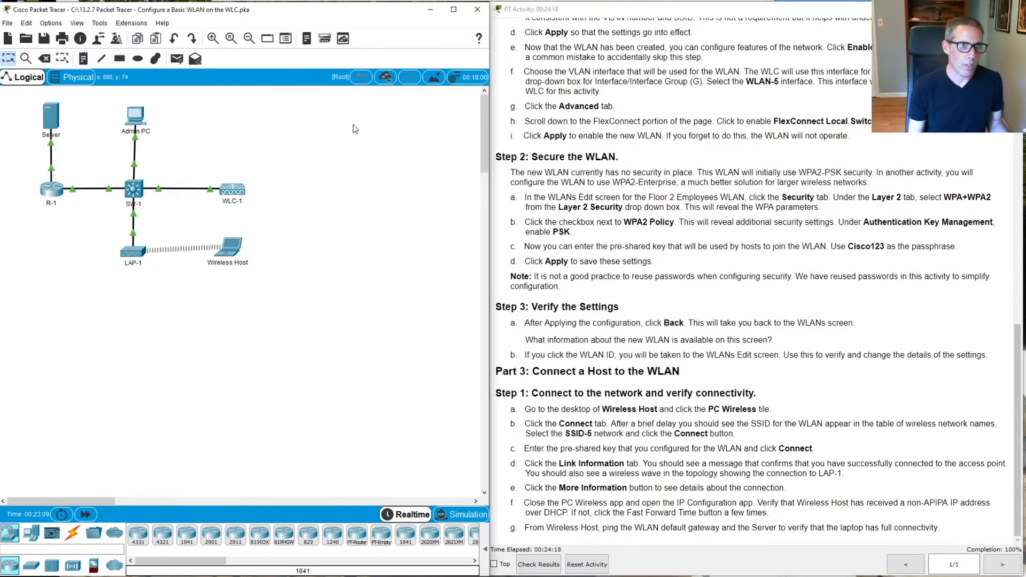